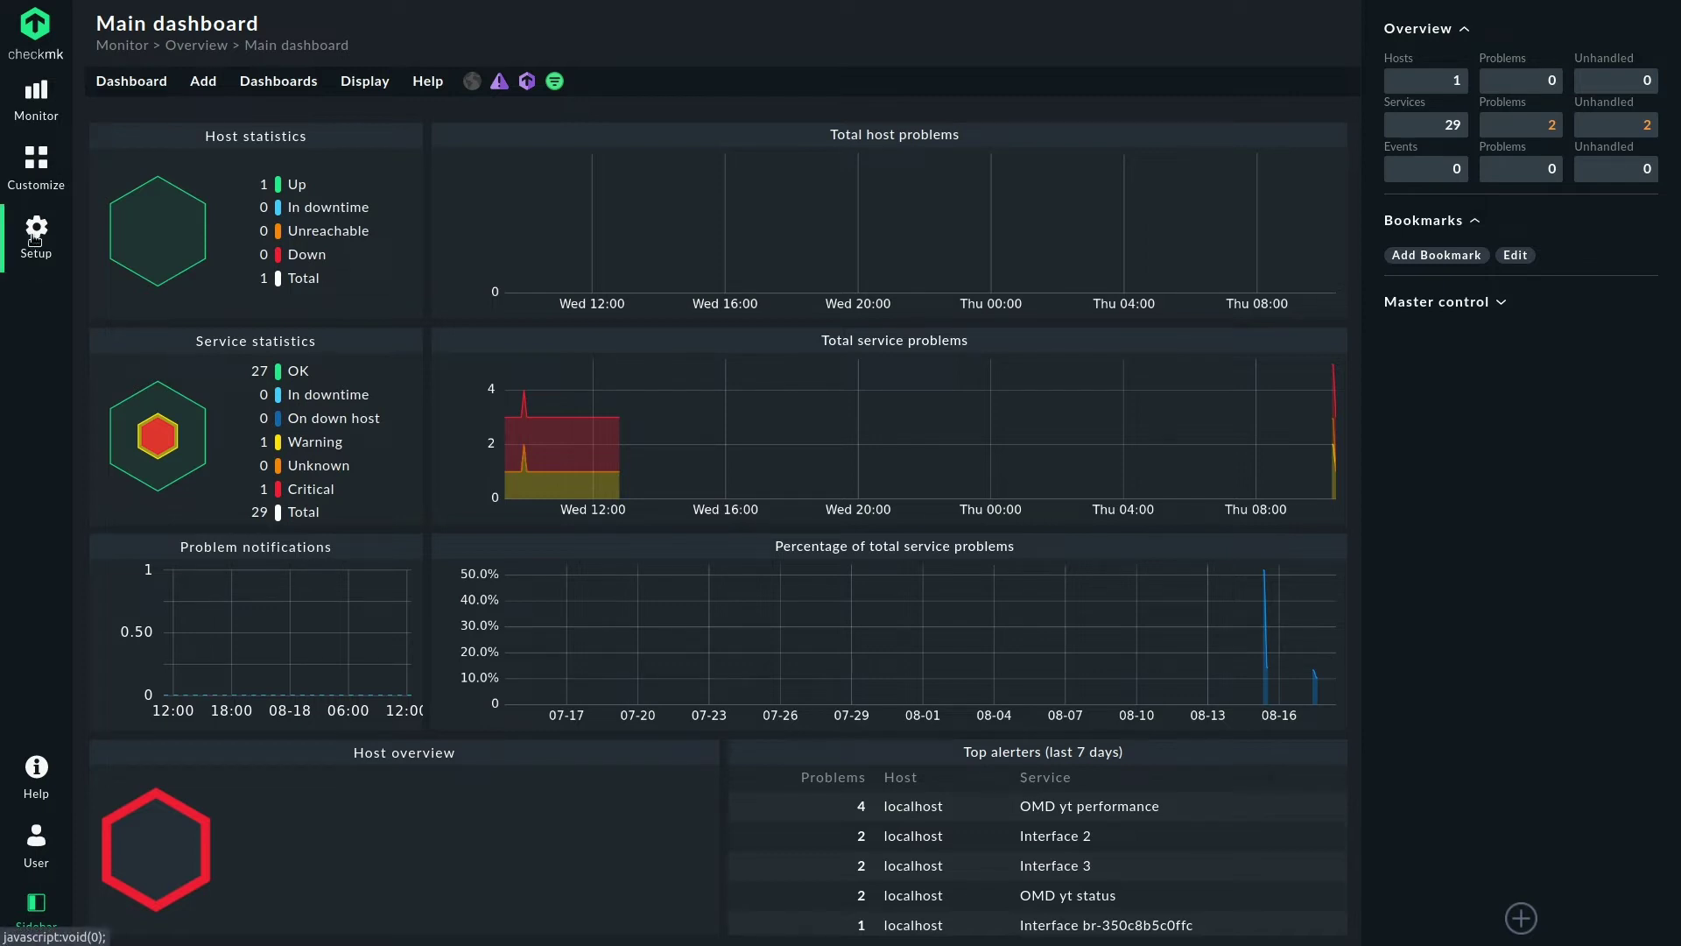
# - Find 'apt' in Setup and open the APT normal and security updates (Linux) agent ruleset
pyautogui.click(35, 234)
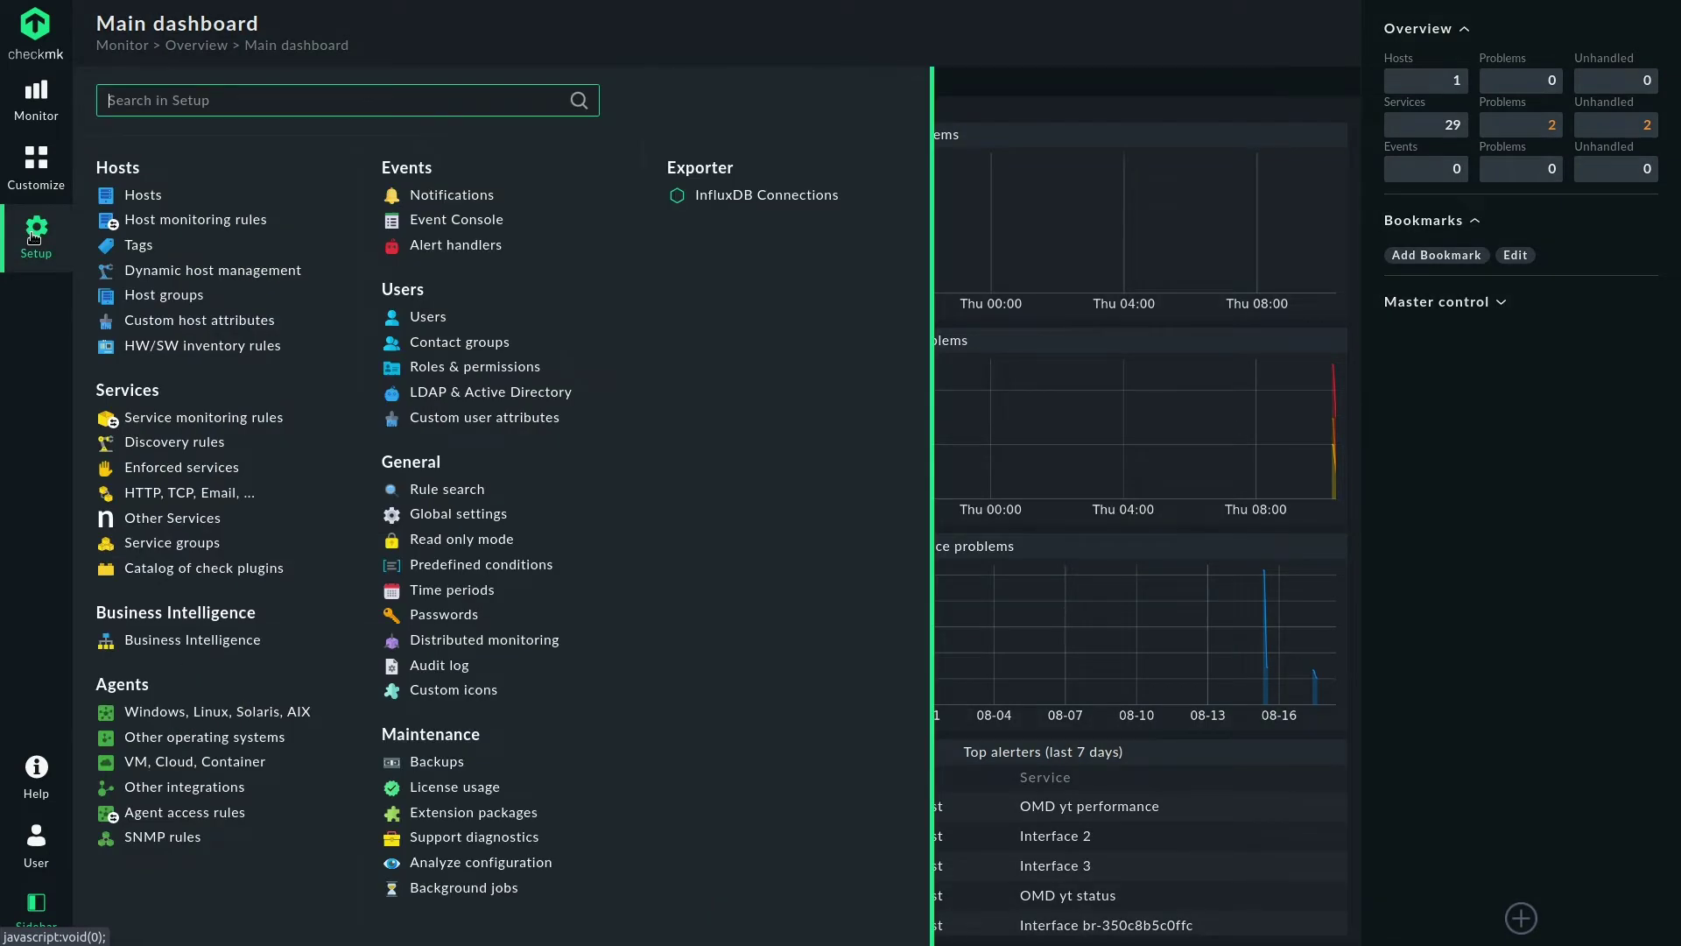
pyautogui.write('apt')
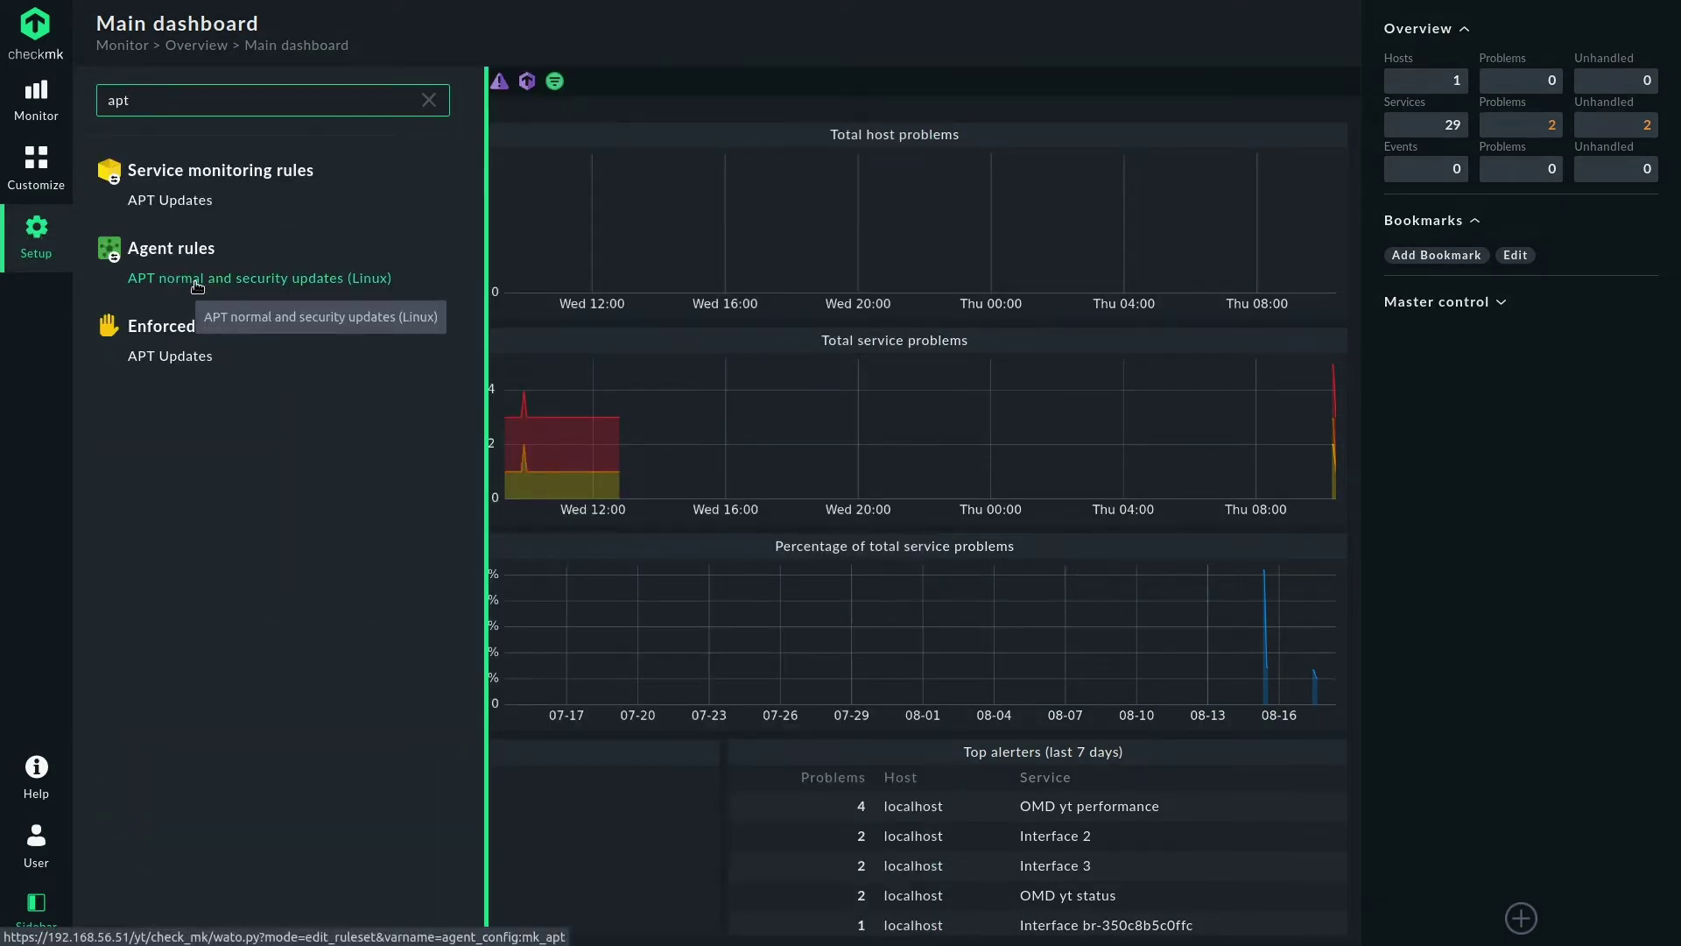
pyautogui.click(266, 279)
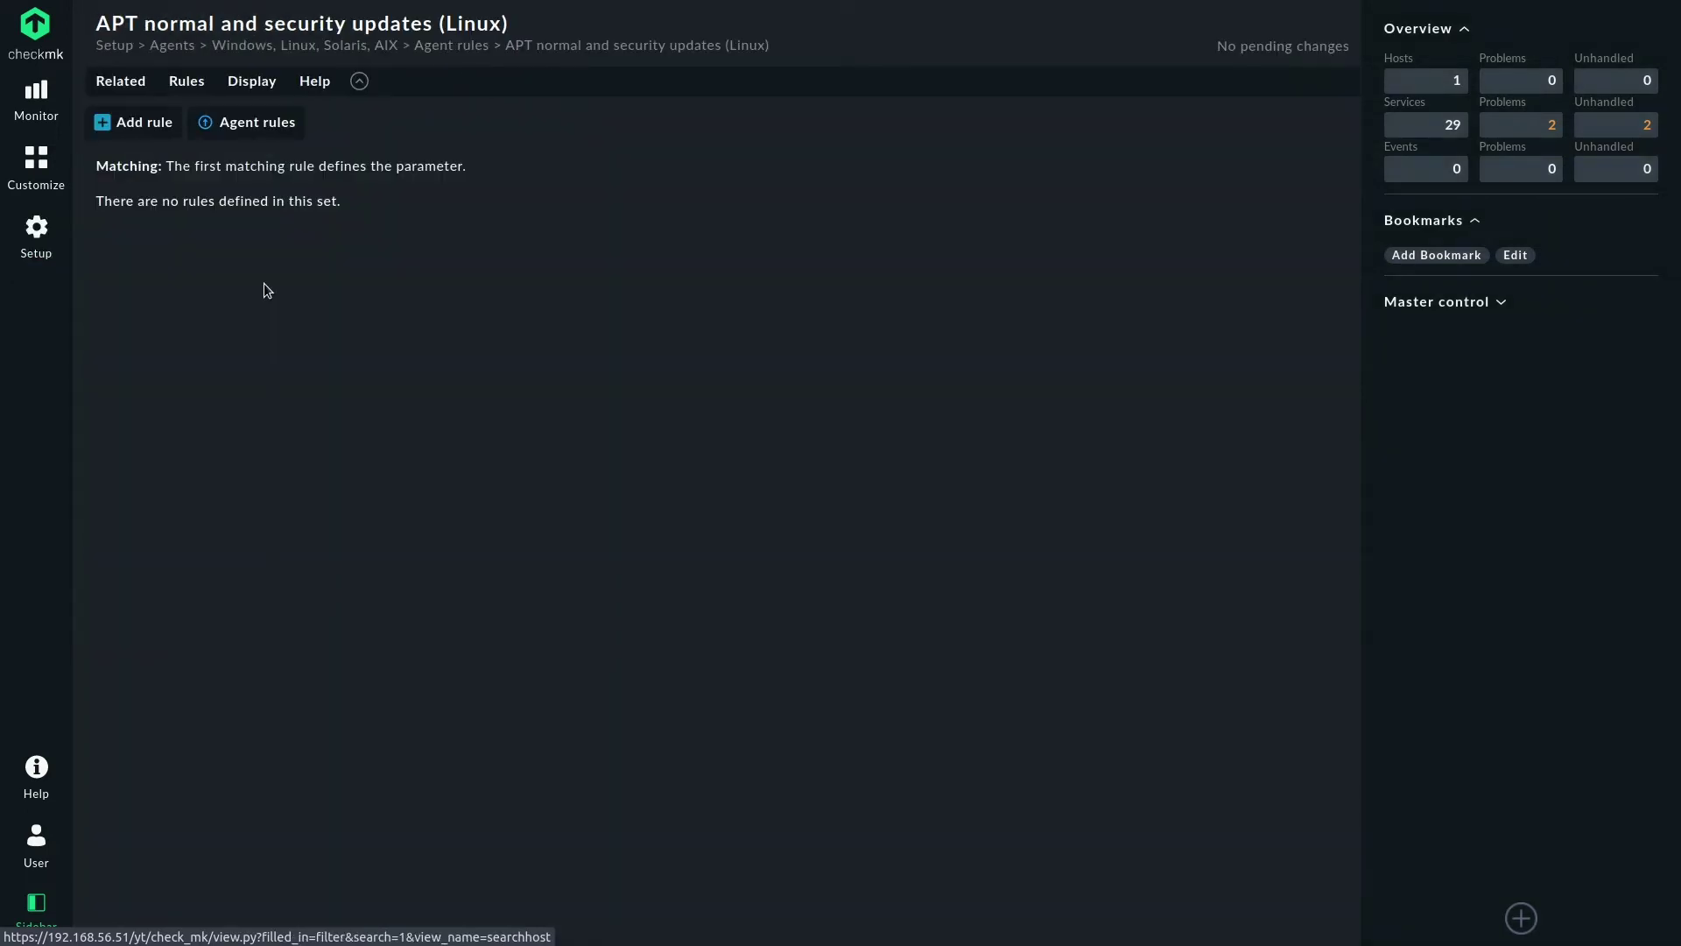
# - Add a new rule with a dated comment, keeping apt-get upgrade as the update method
pyautogui.click(136, 127)
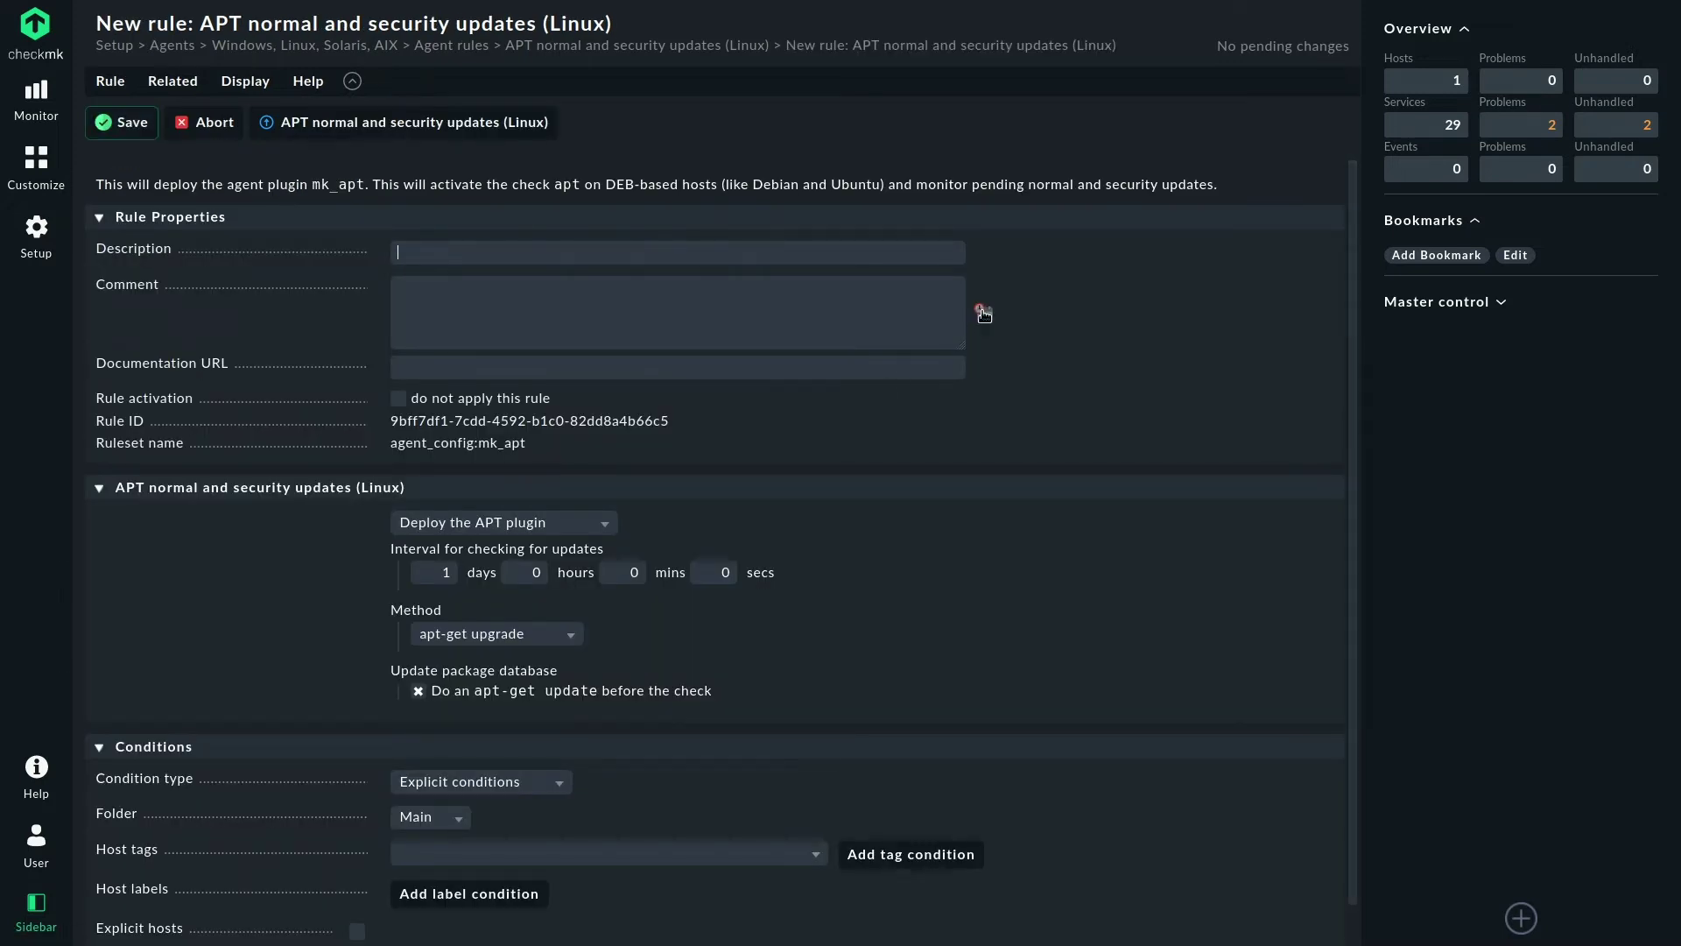
pyautogui.click(984, 312)
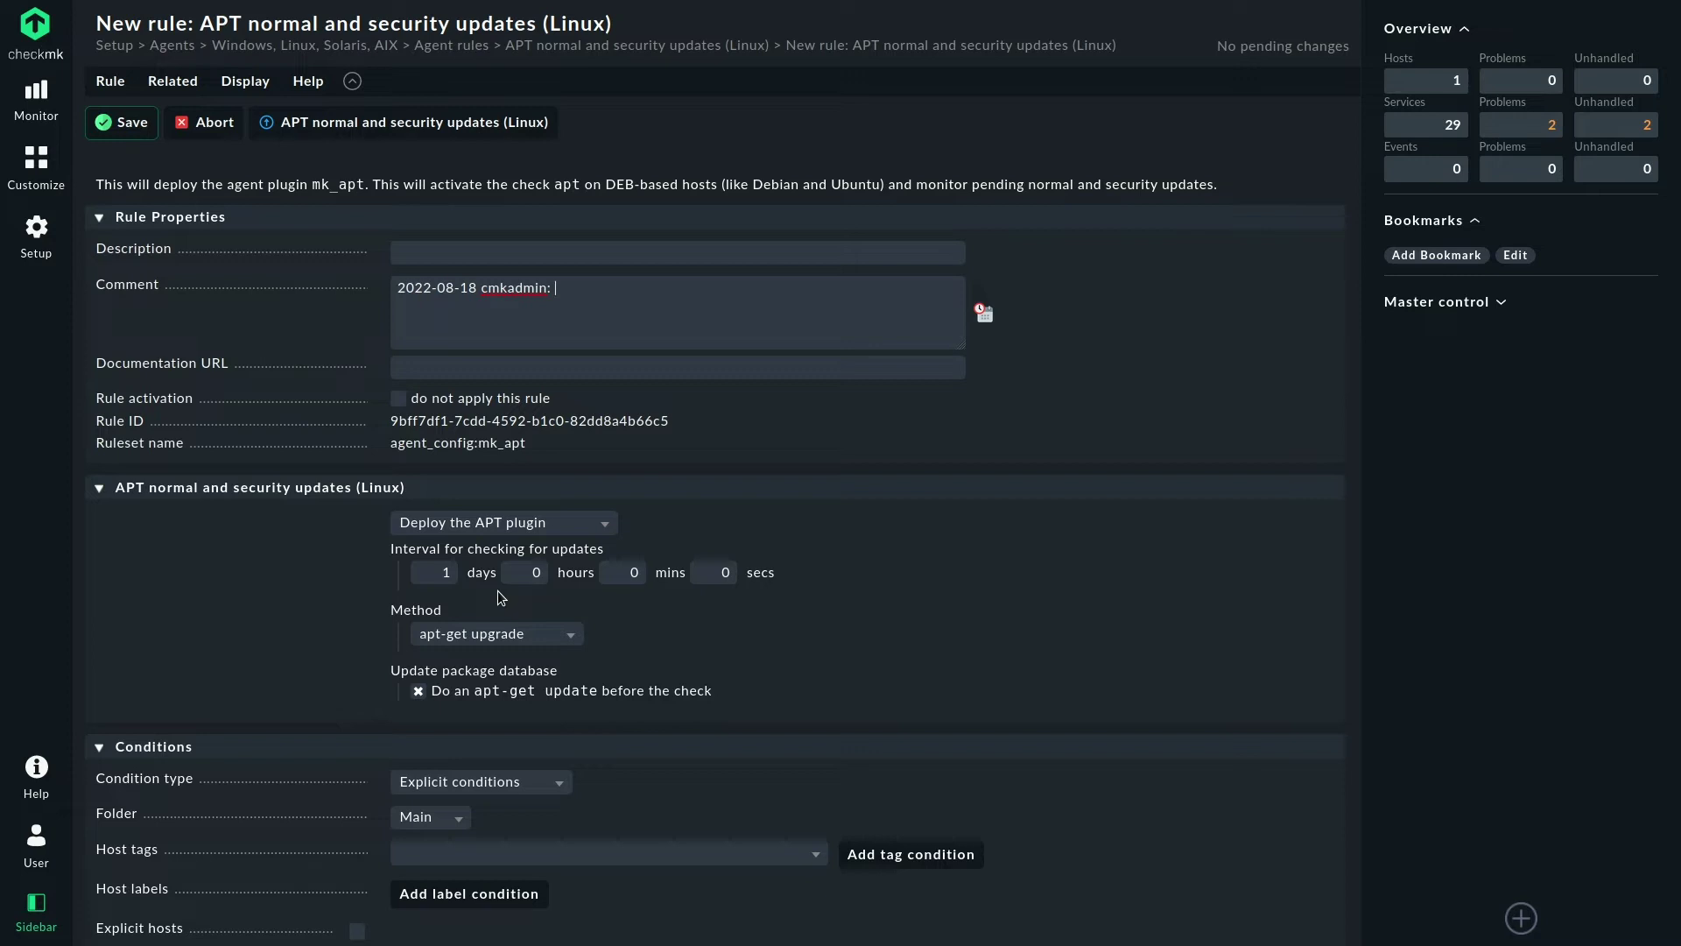
pyautogui.click(516, 642)
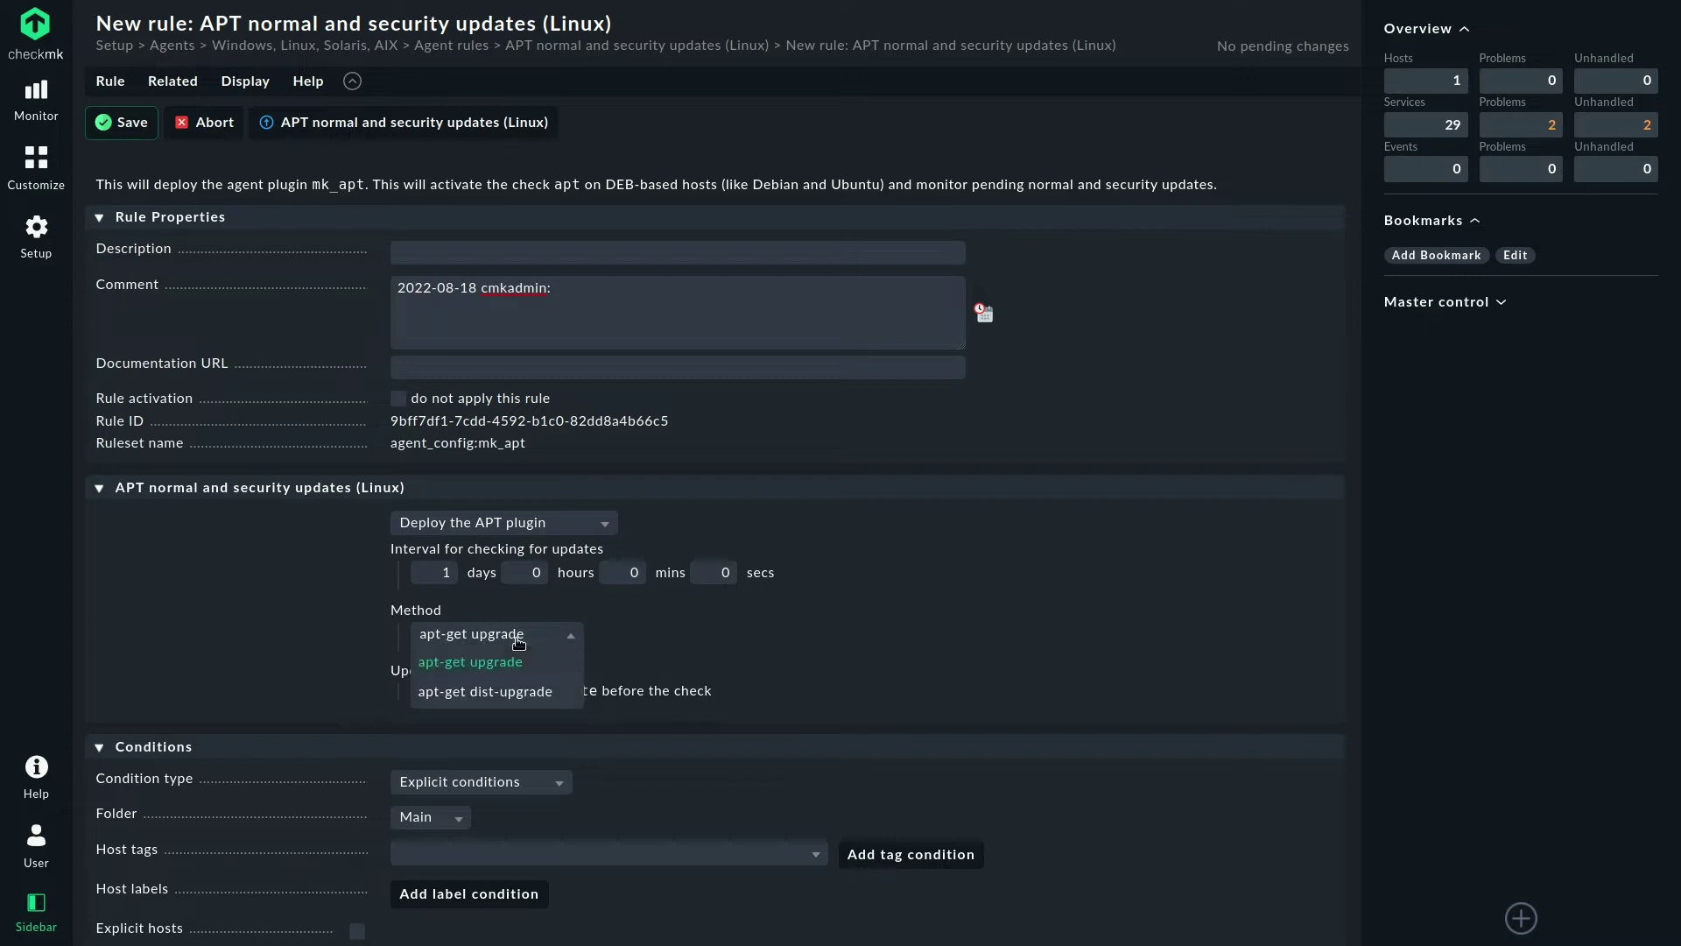
pyautogui.click(516, 642)
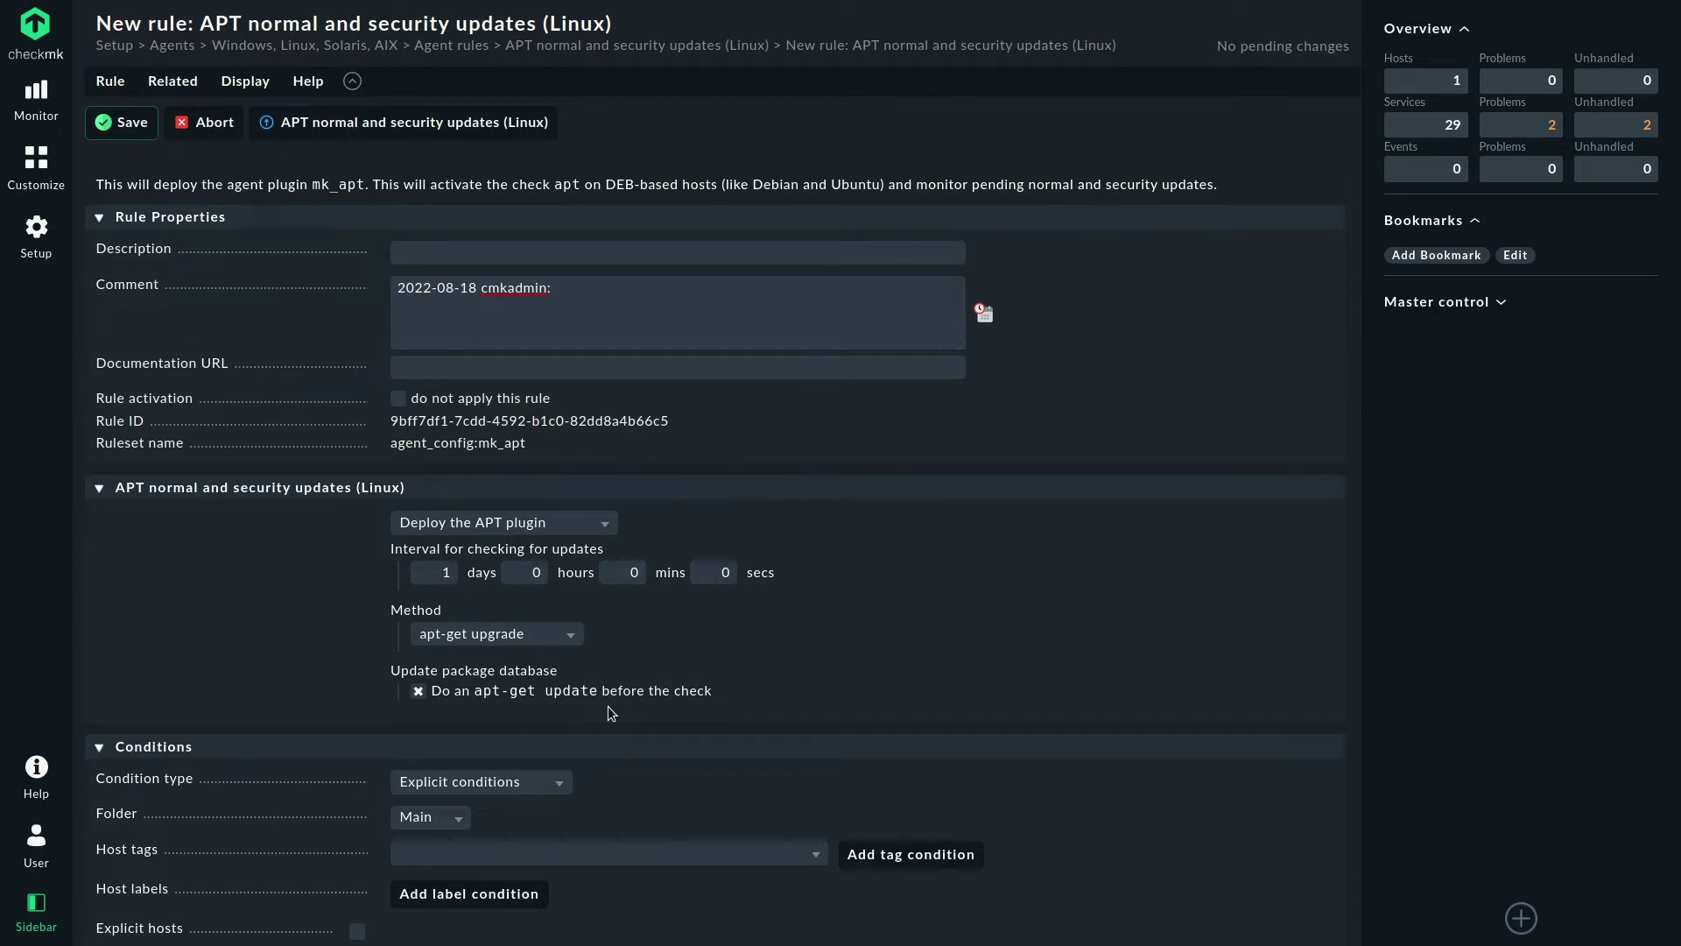
pyautogui.scroll(-1, 608, 707)
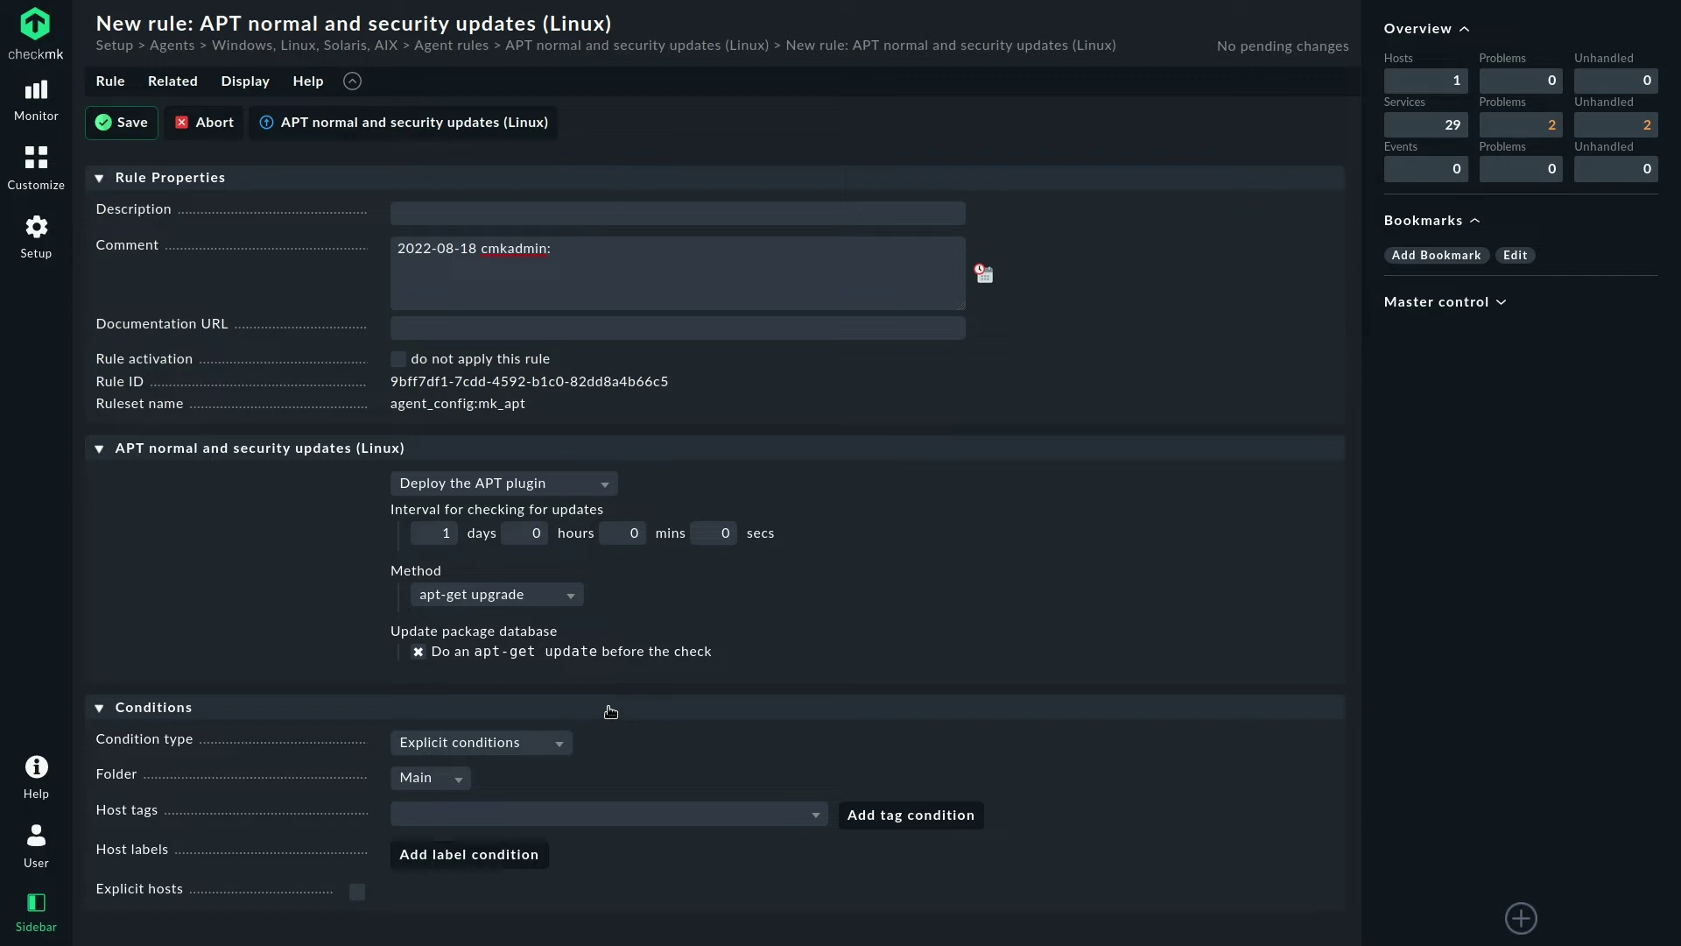
# - Save the APT agent rule and activate the pending change on the local site
pyautogui.click(138, 131)
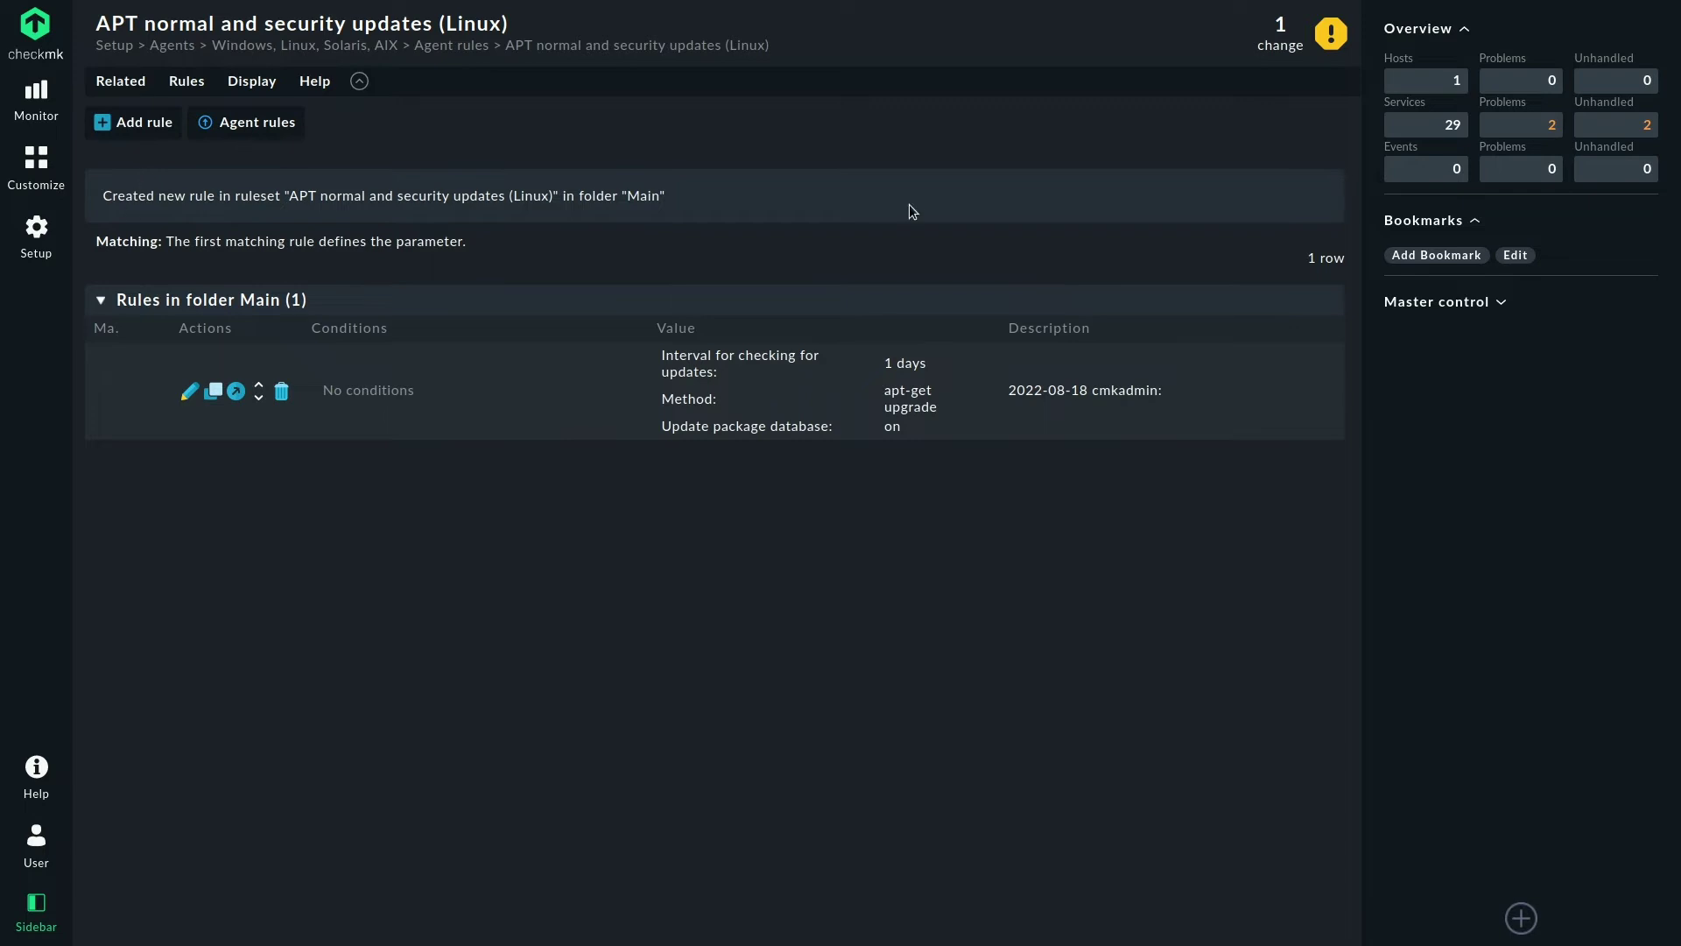
pyautogui.click(1280, 35)
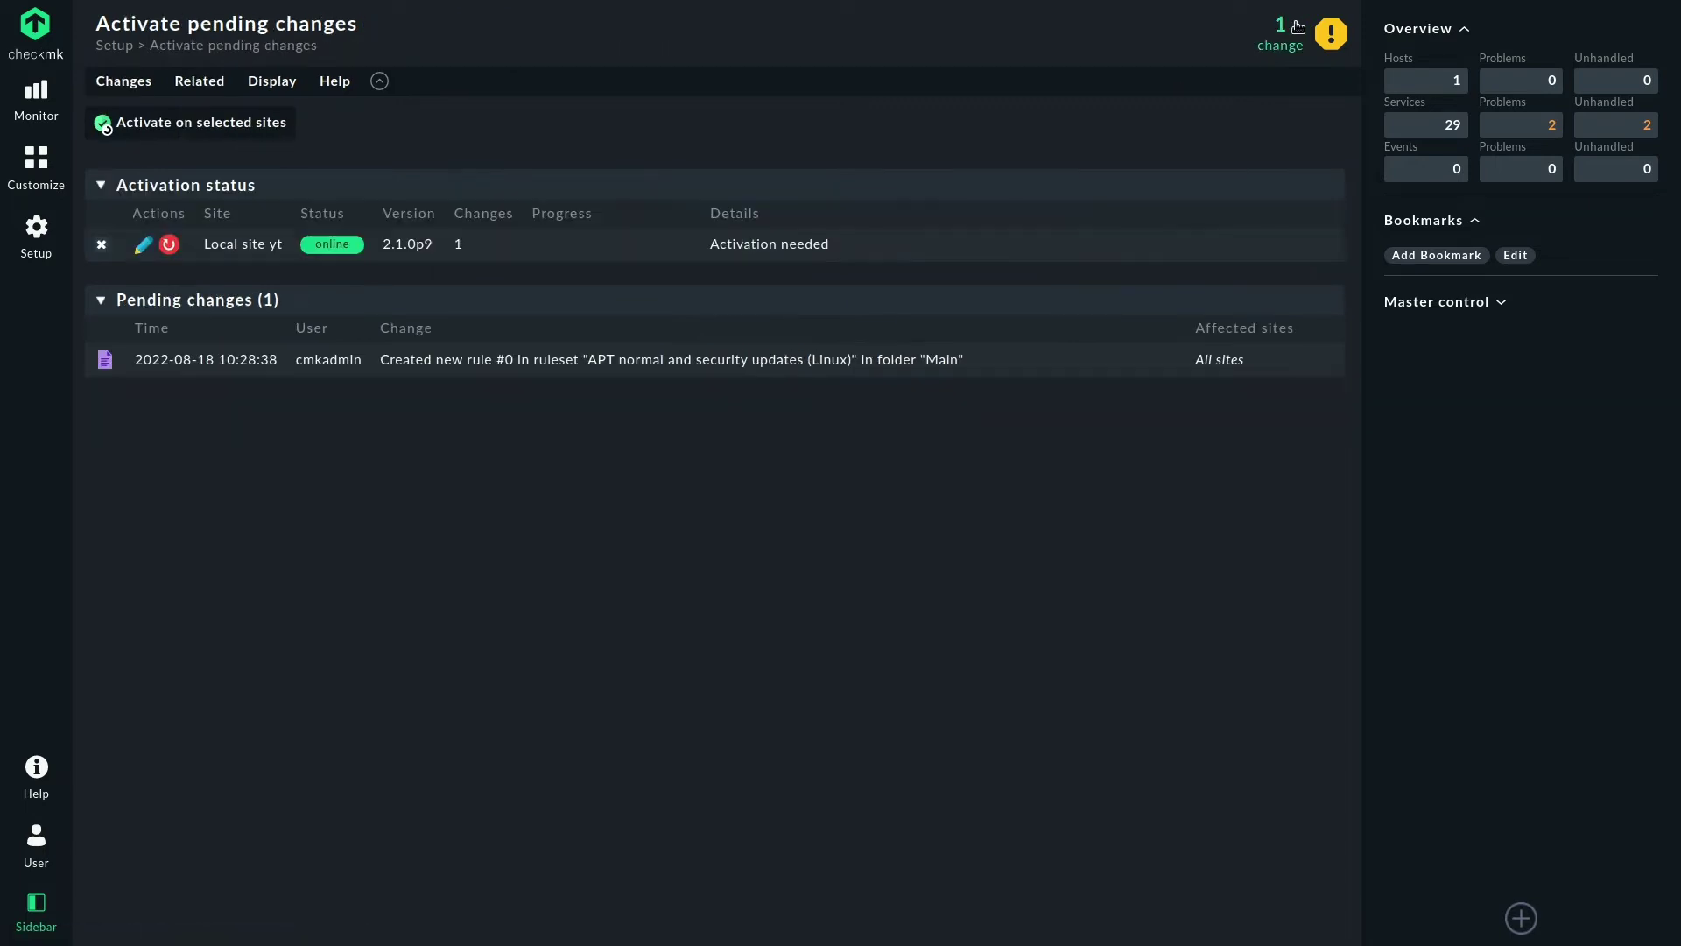
pyautogui.click(192, 127)
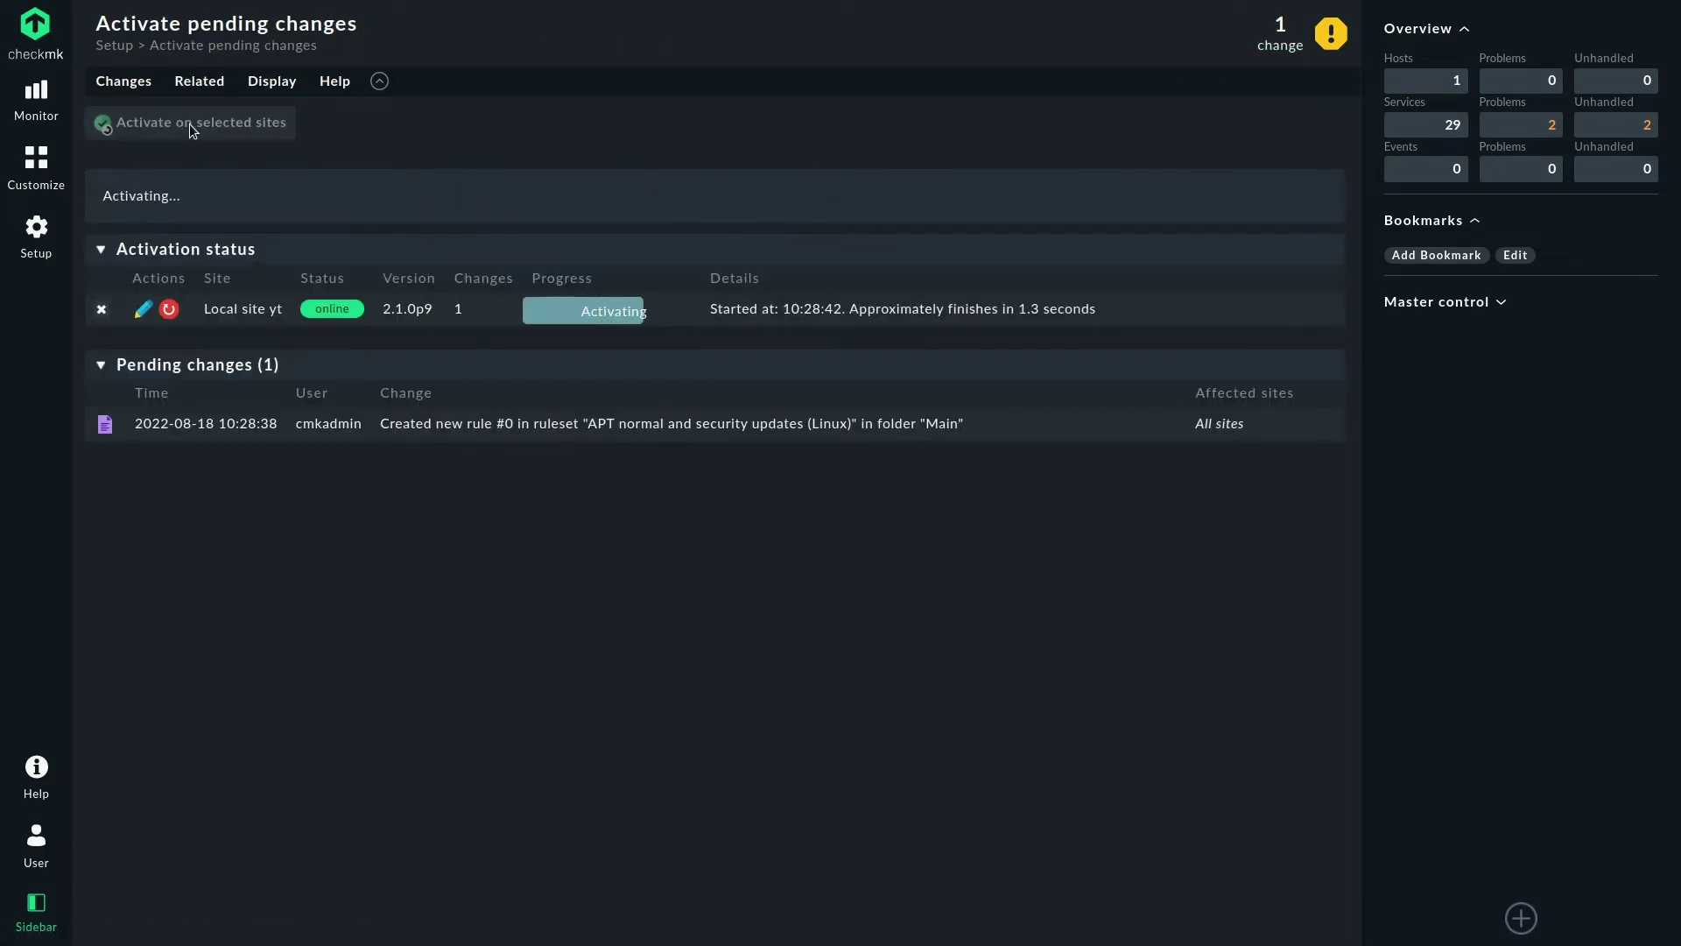
# - Bake and sign the Windows, Linux, Solaris, AIX agents using the signing key passphrase
pyautogui.click(38, 252)
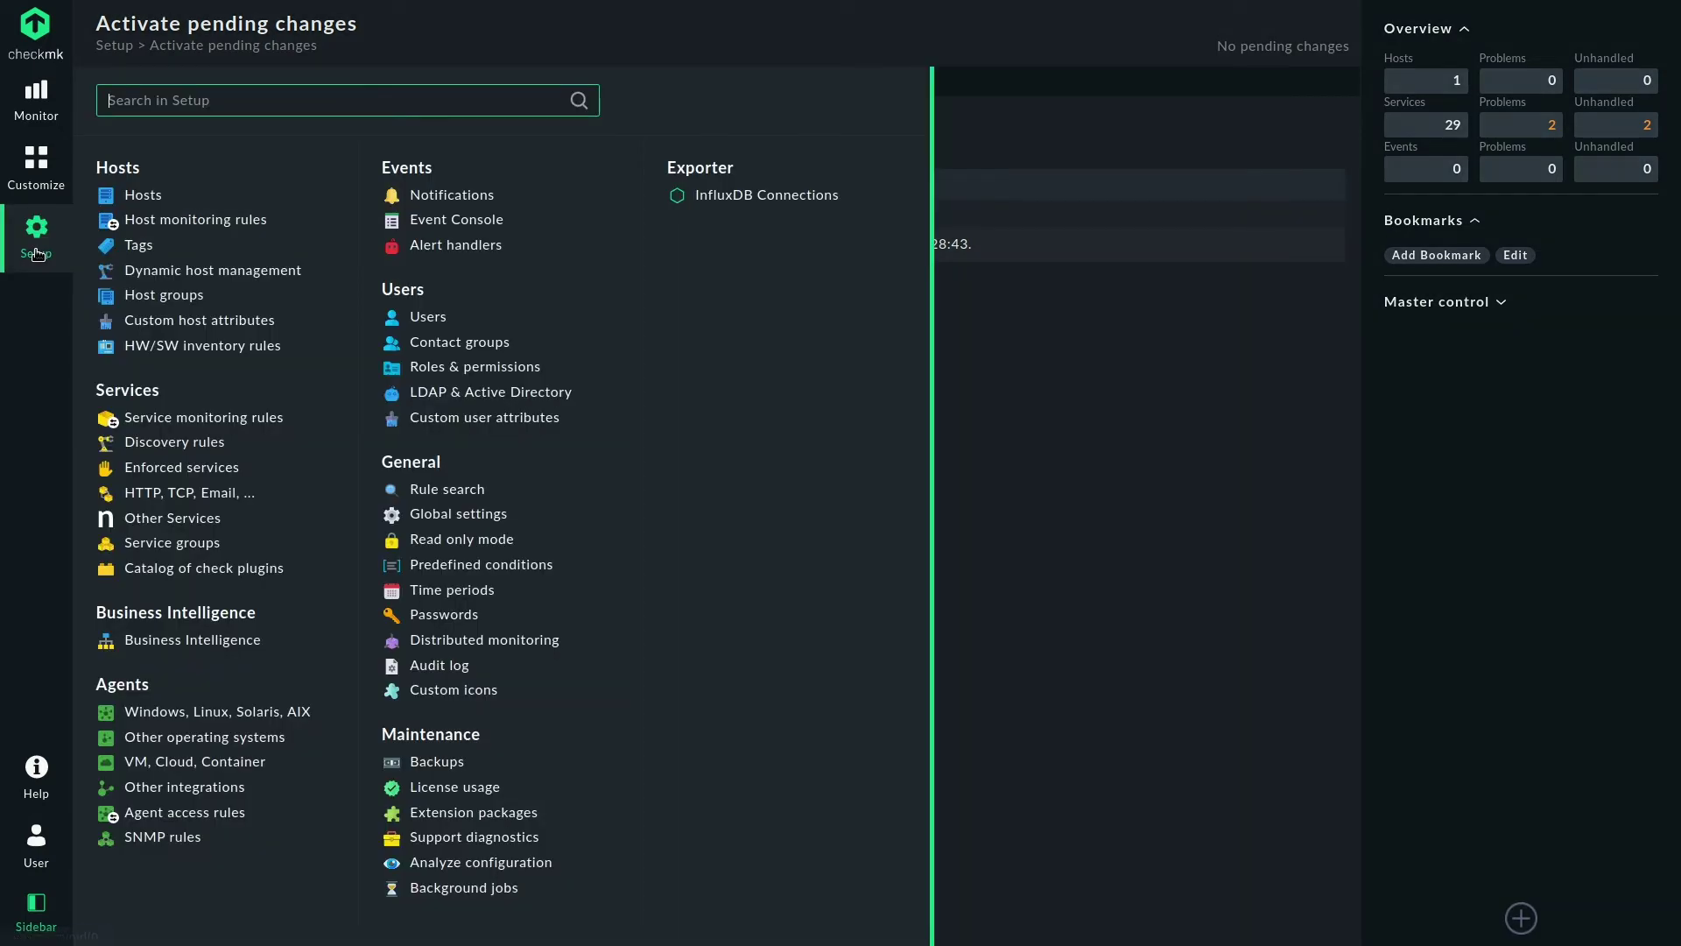
pyautogui.click(229, 716)
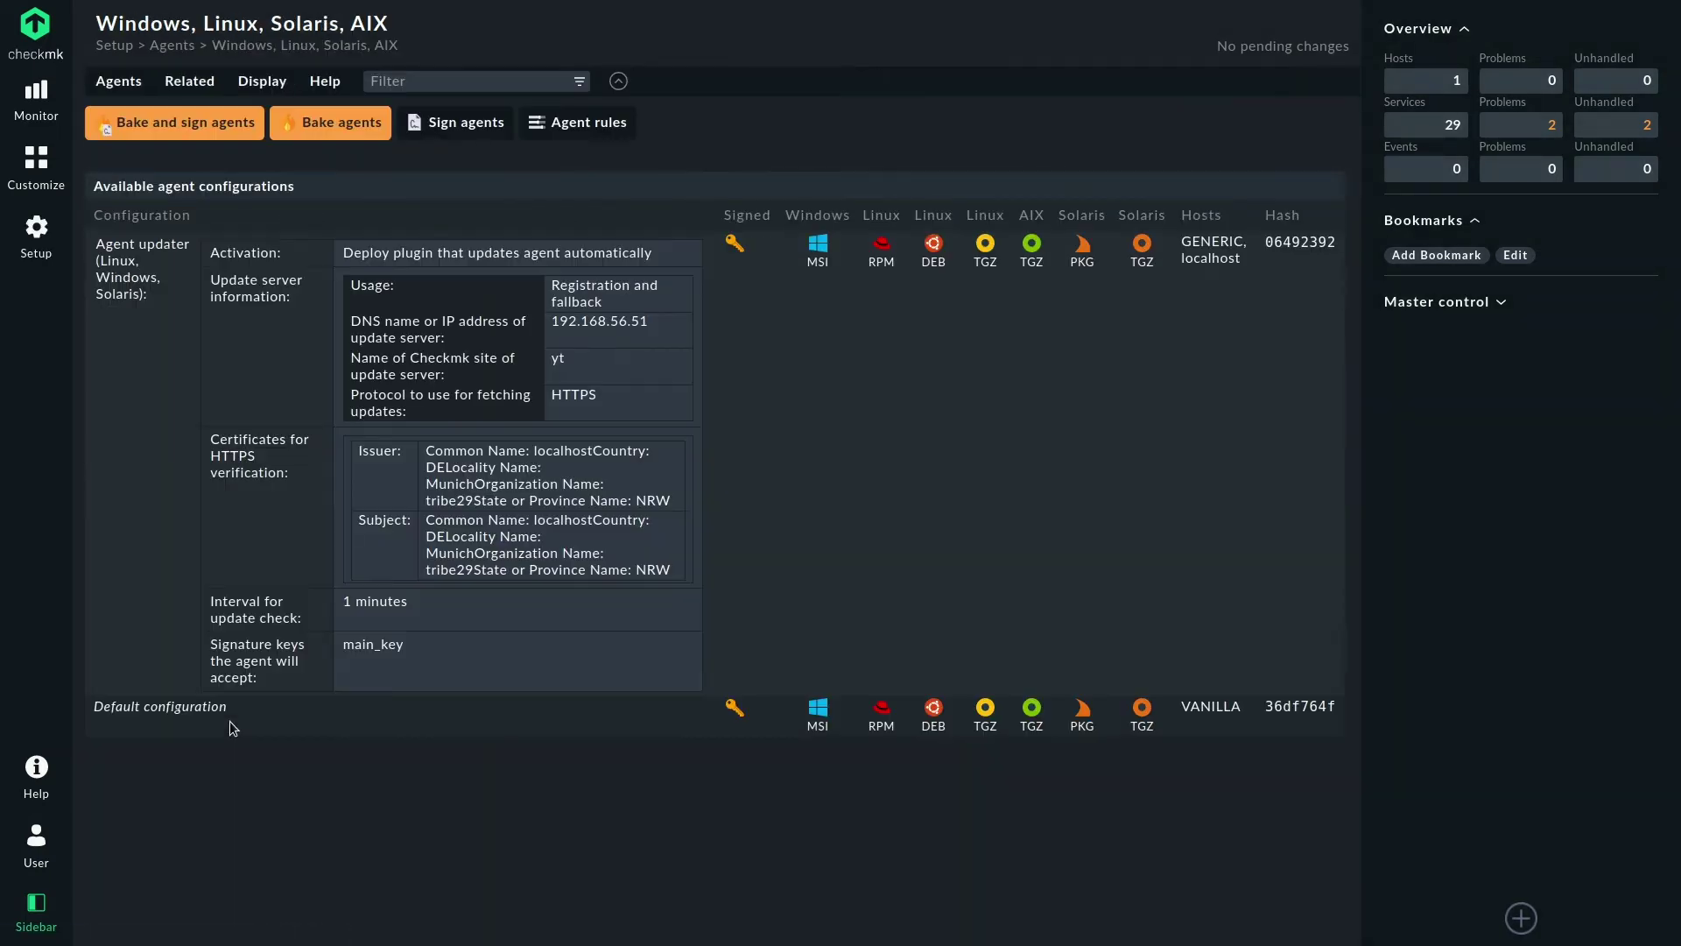
pyautogui.click(200, 124)
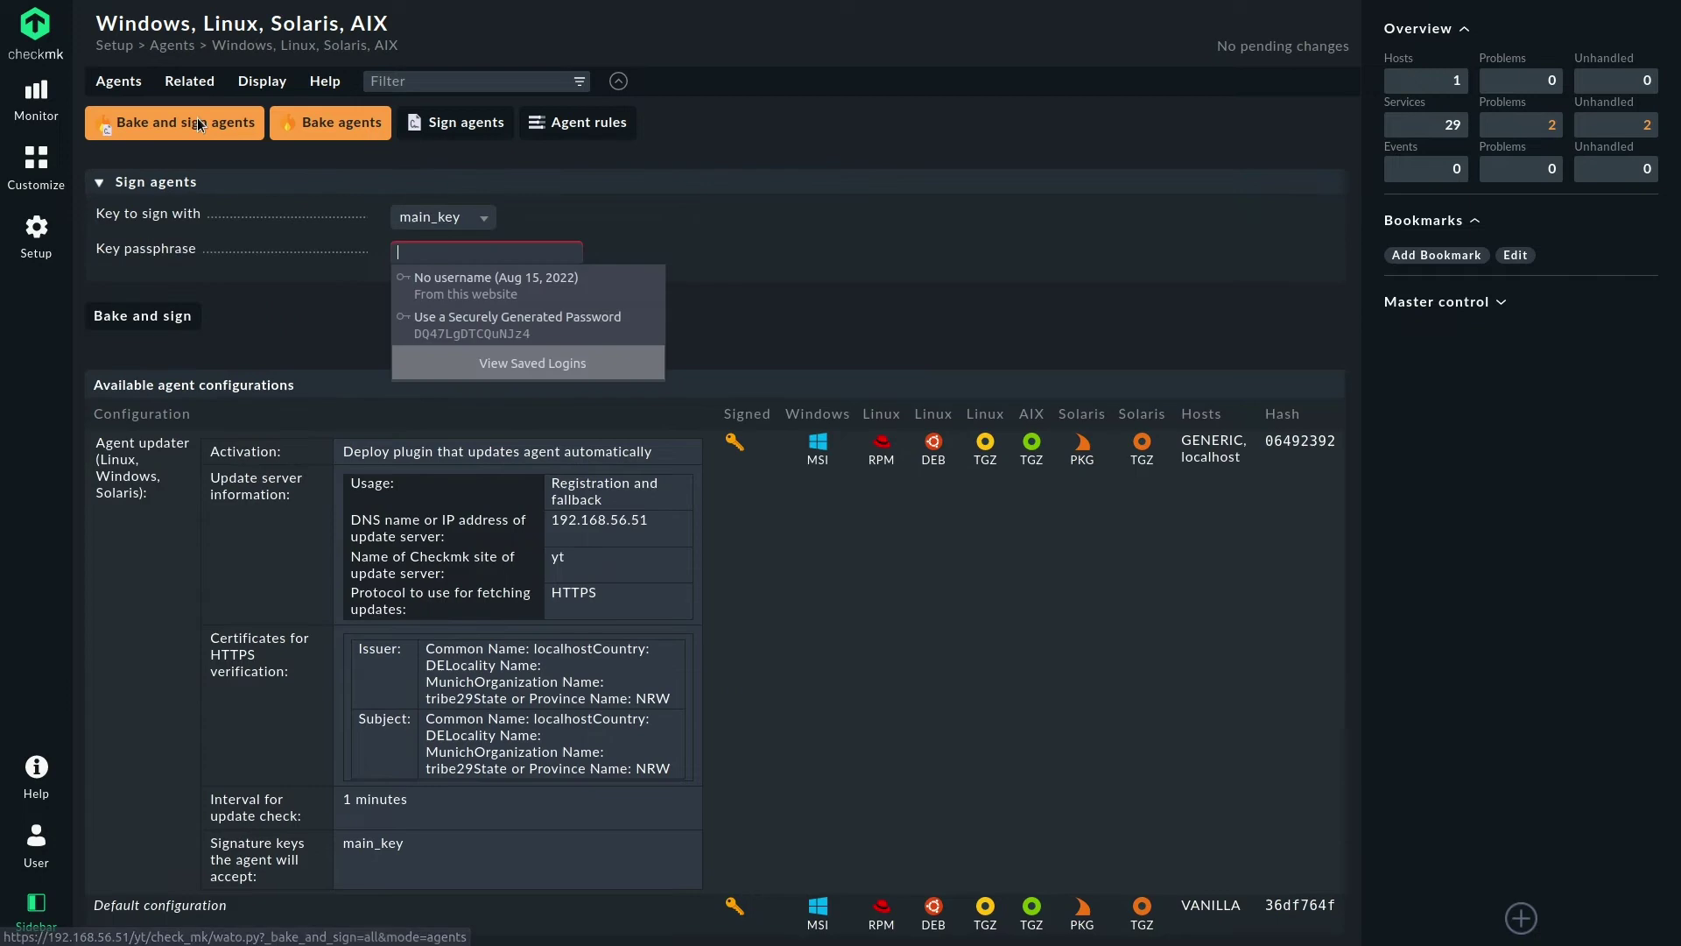
pyautogui.click(457, 285)
pyautogui.click(169, 309)
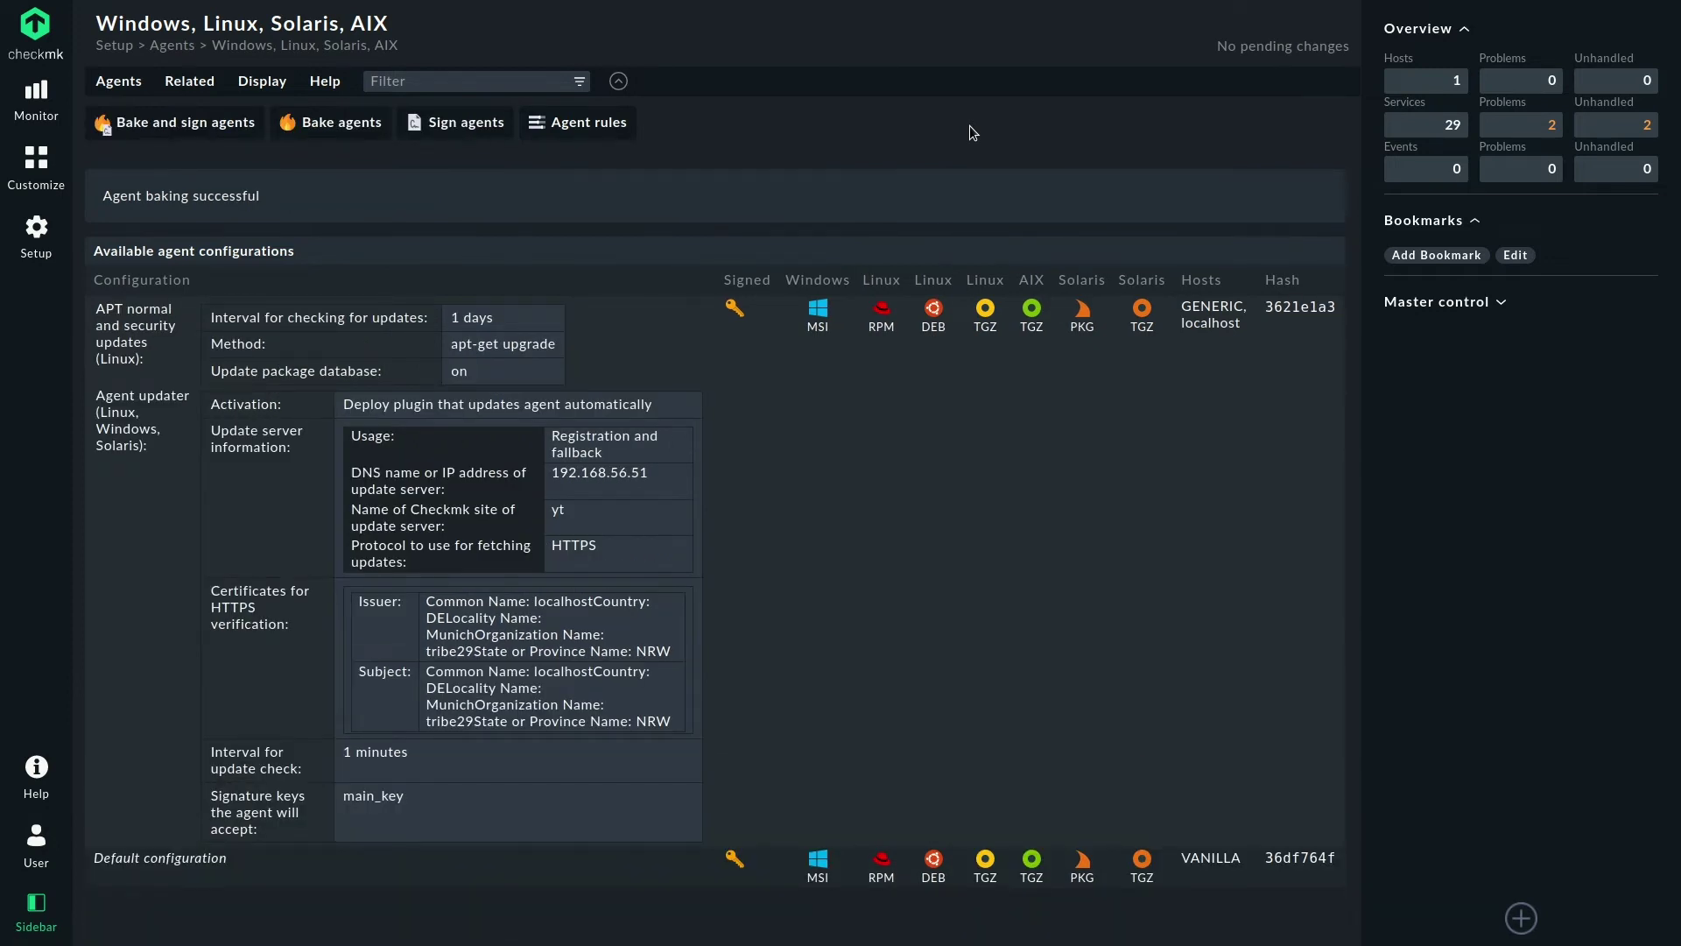
# - Run 'cmk-update-agent -v' in the host's root terminal to fetch the baked agent
pyautogui.hotkey('alt', 'Tab')
pyautogui.write('cmk-update-agent -v')
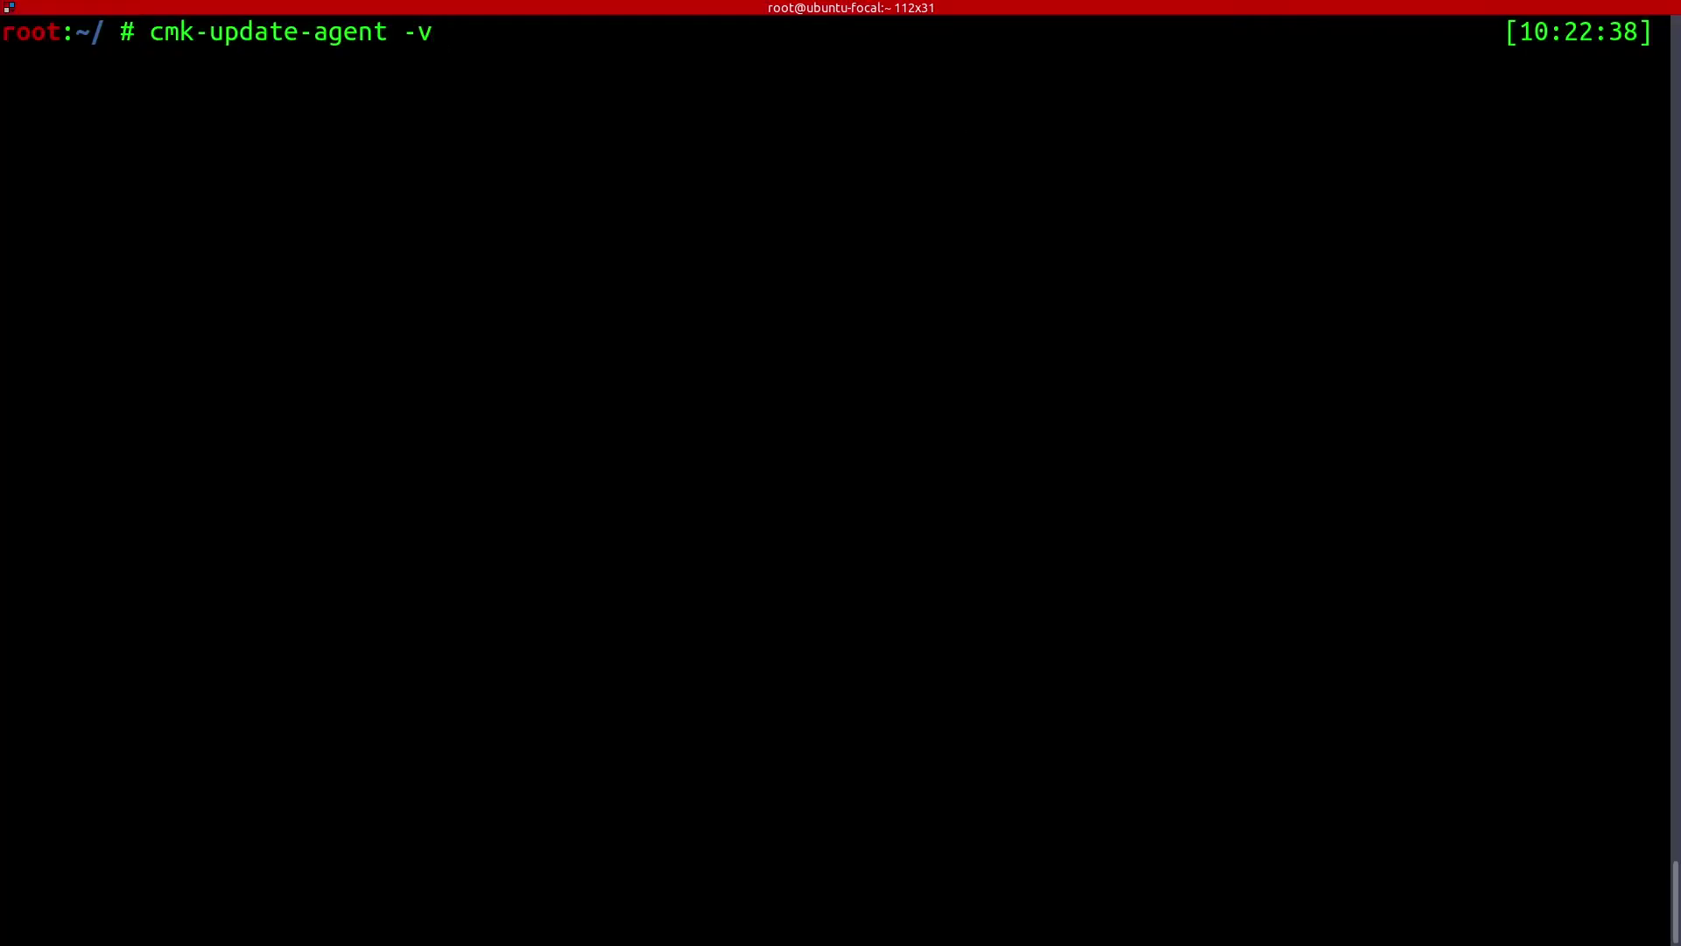
pyautogui.press('Return')
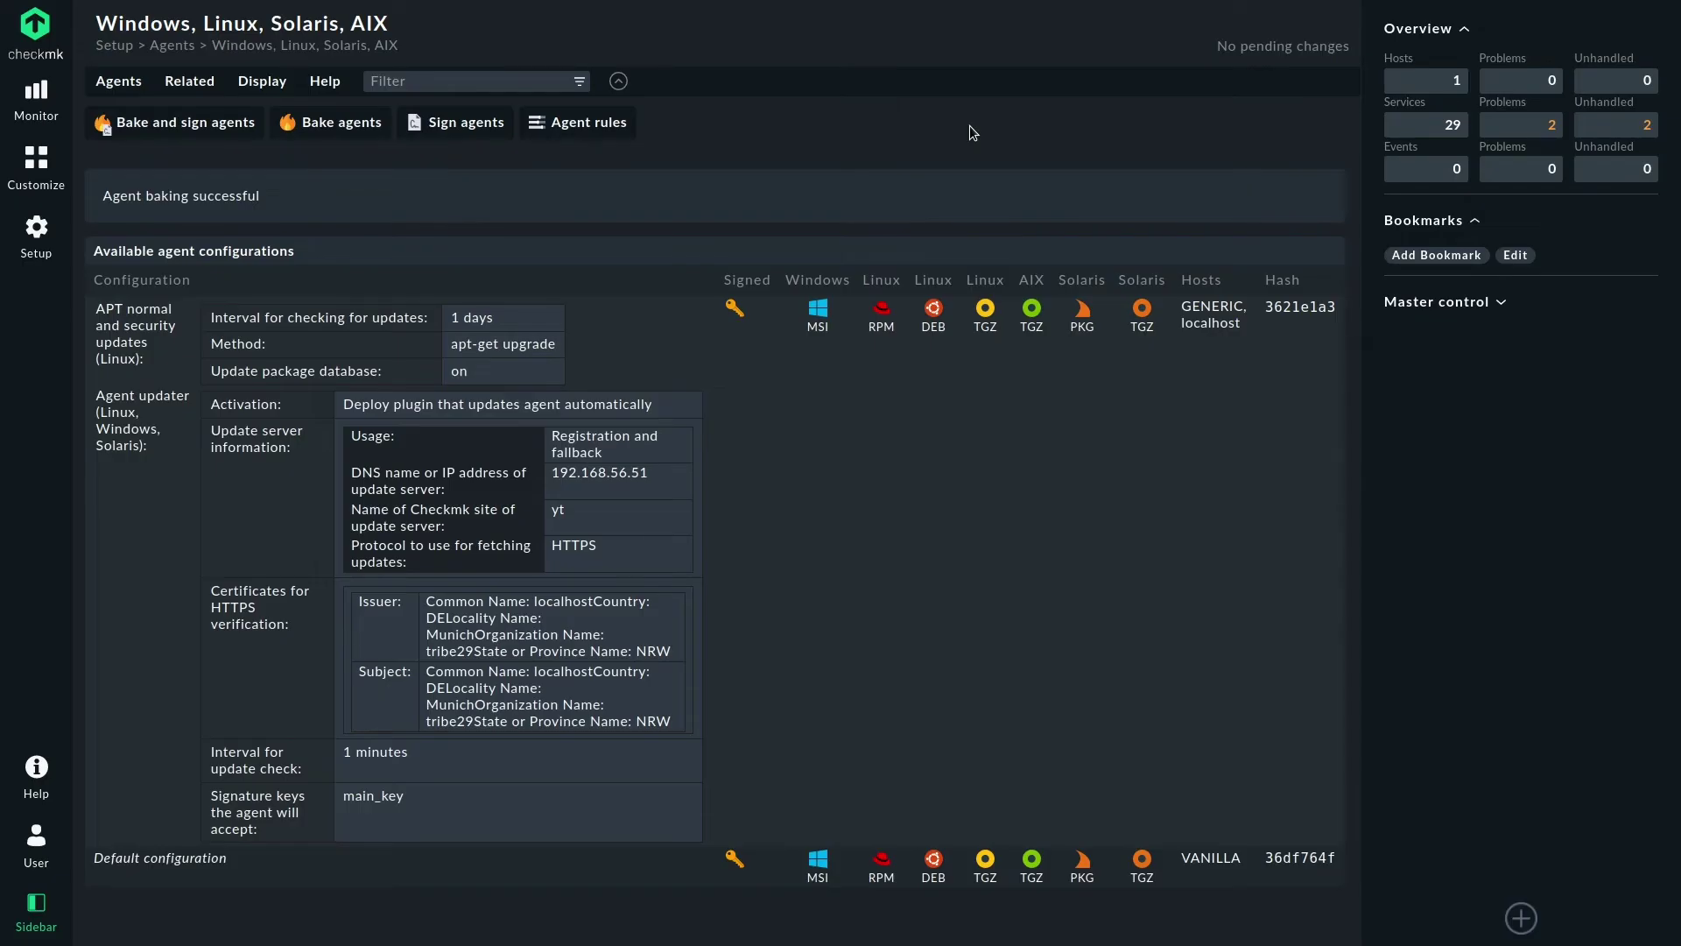
# - Accept all discovered services for localhost, including APT Updates, and activate the 2 pending changes
pyautogui.click(59, 236)
pyautogui.click(140, 194)
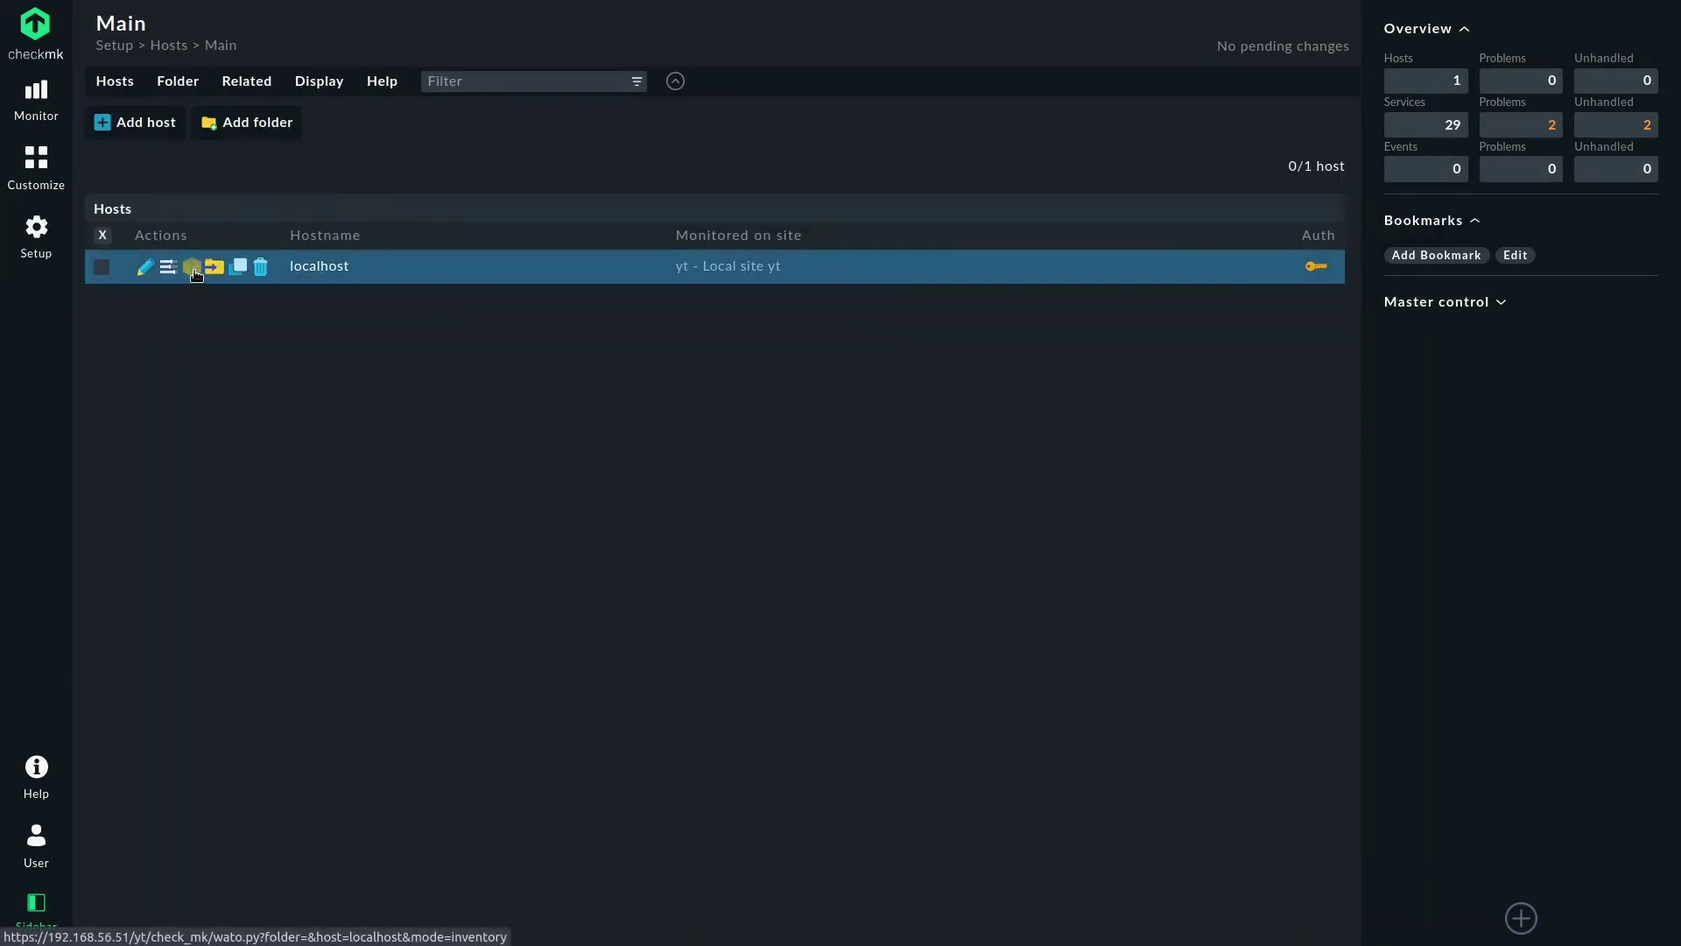
pyautogui.click(192, 267)
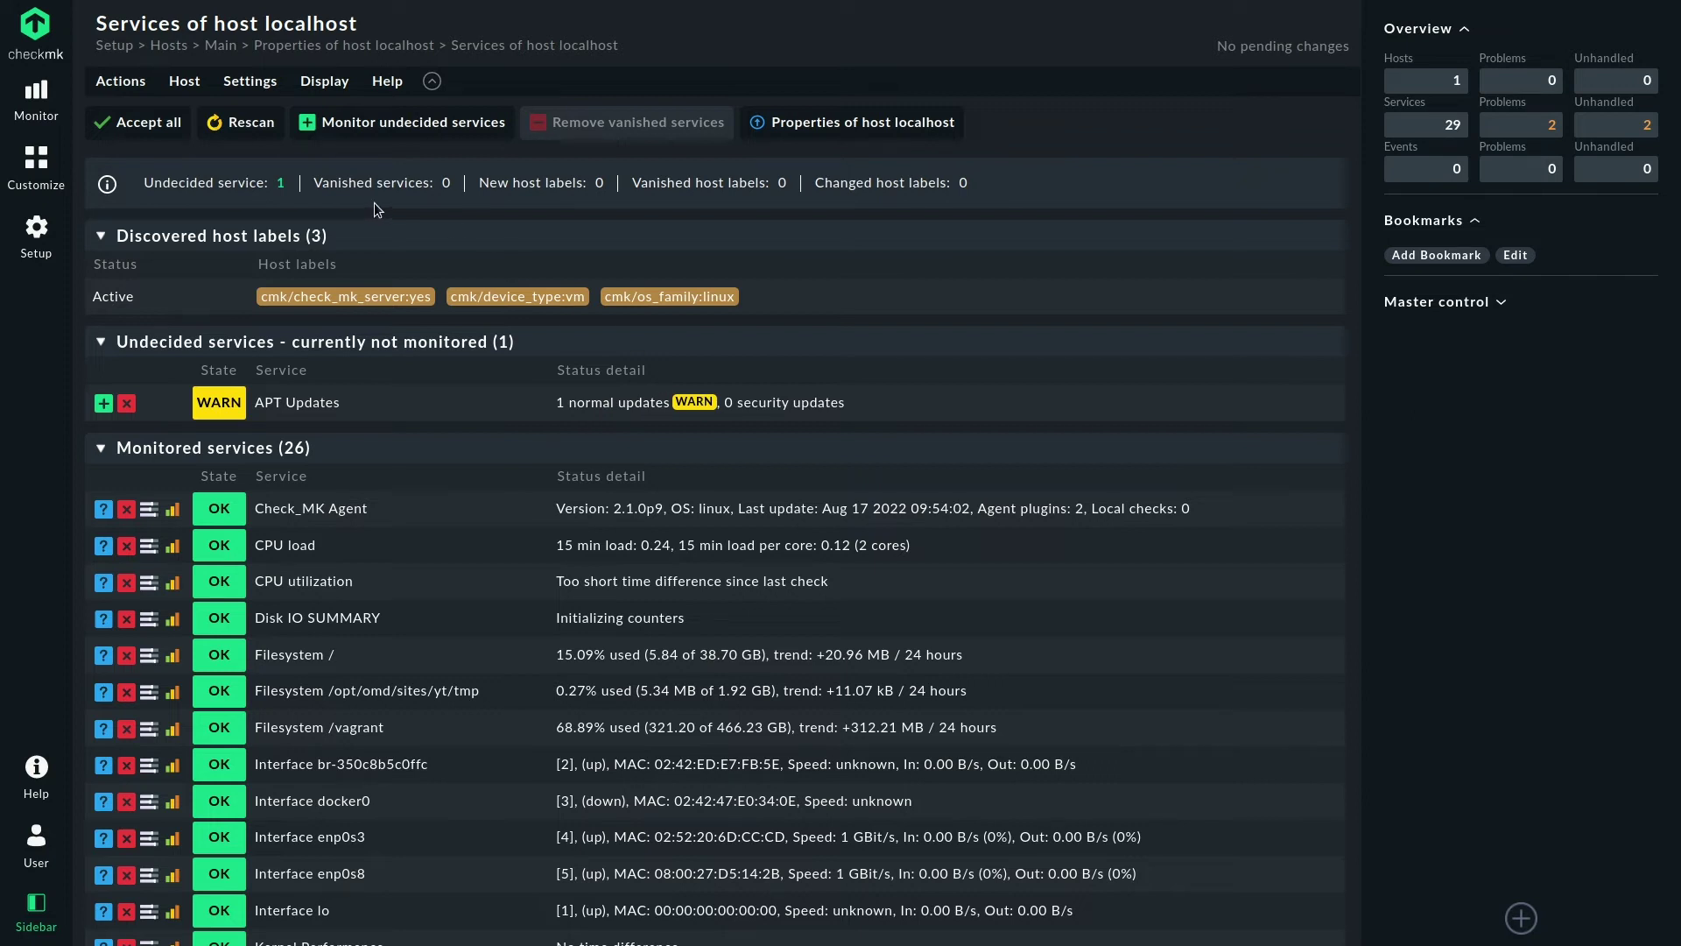
pyautogui.click(146, 133)
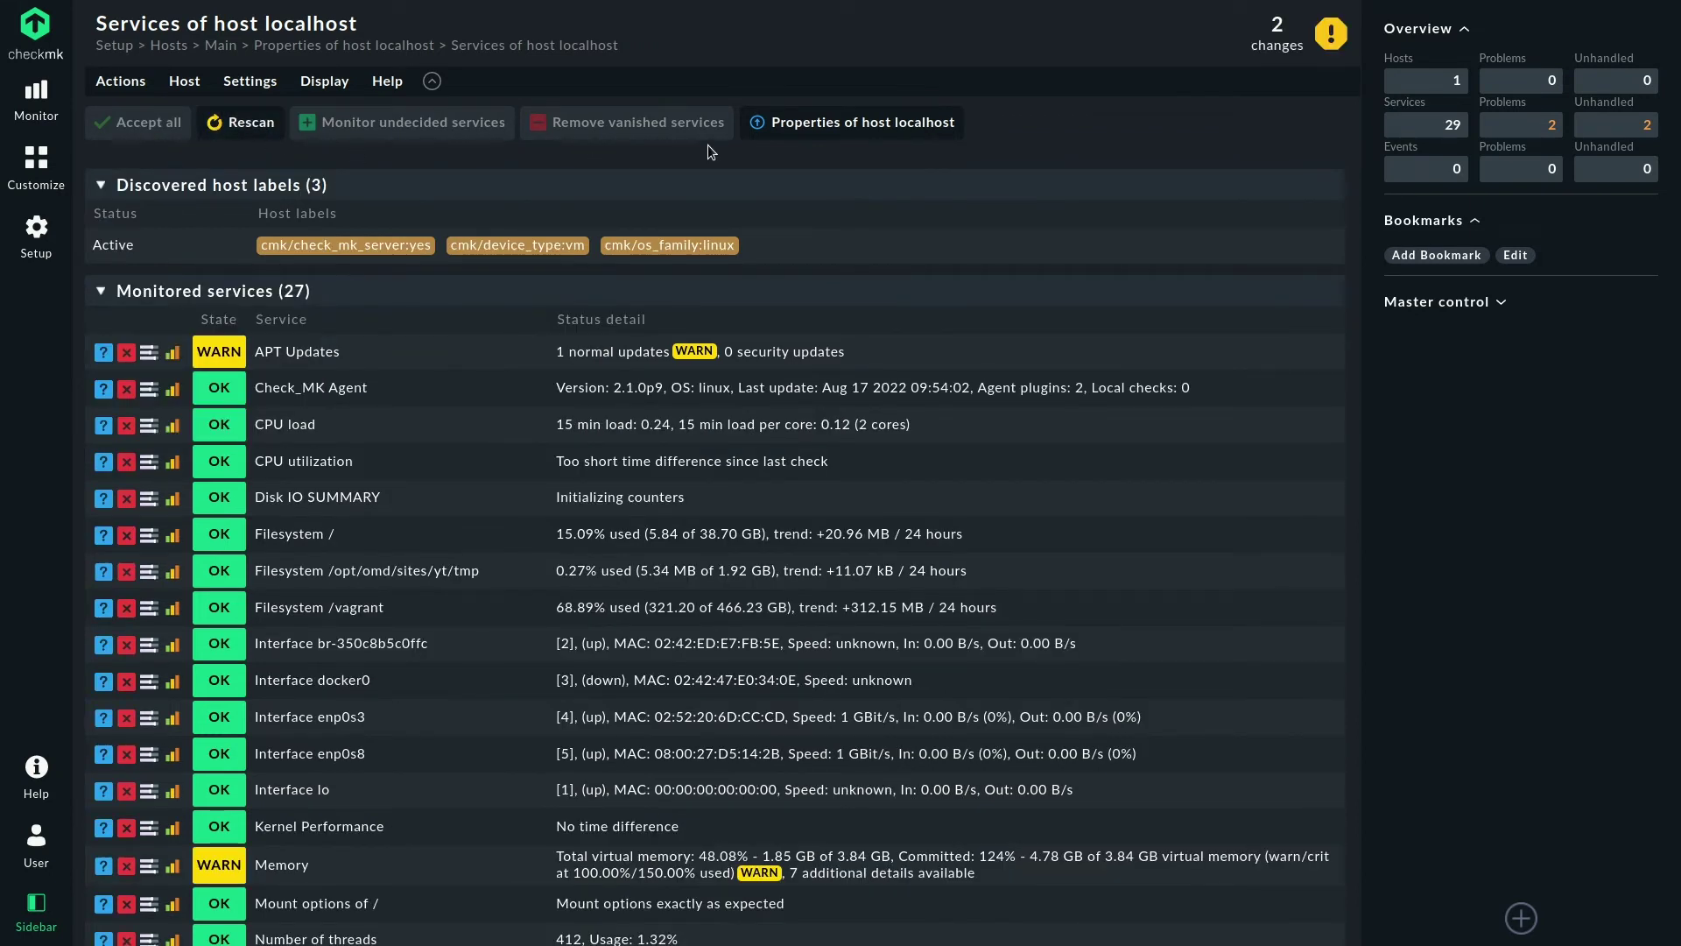
pyautogui.click(1305, 51)
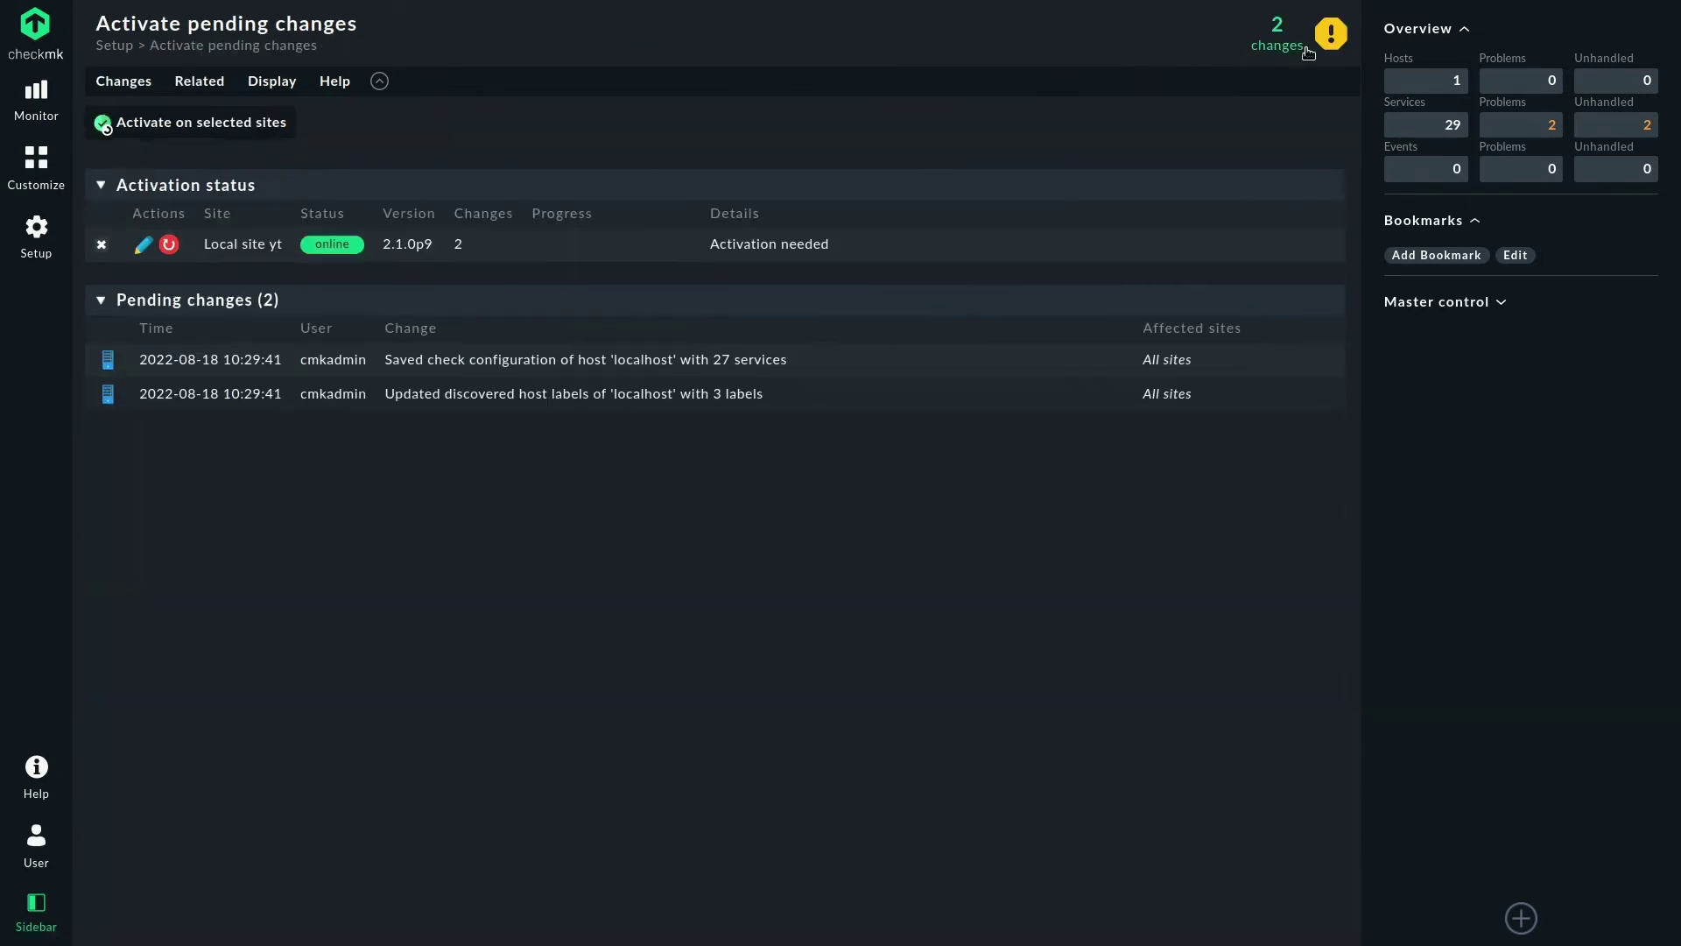
pyautogui.click(209, 122)
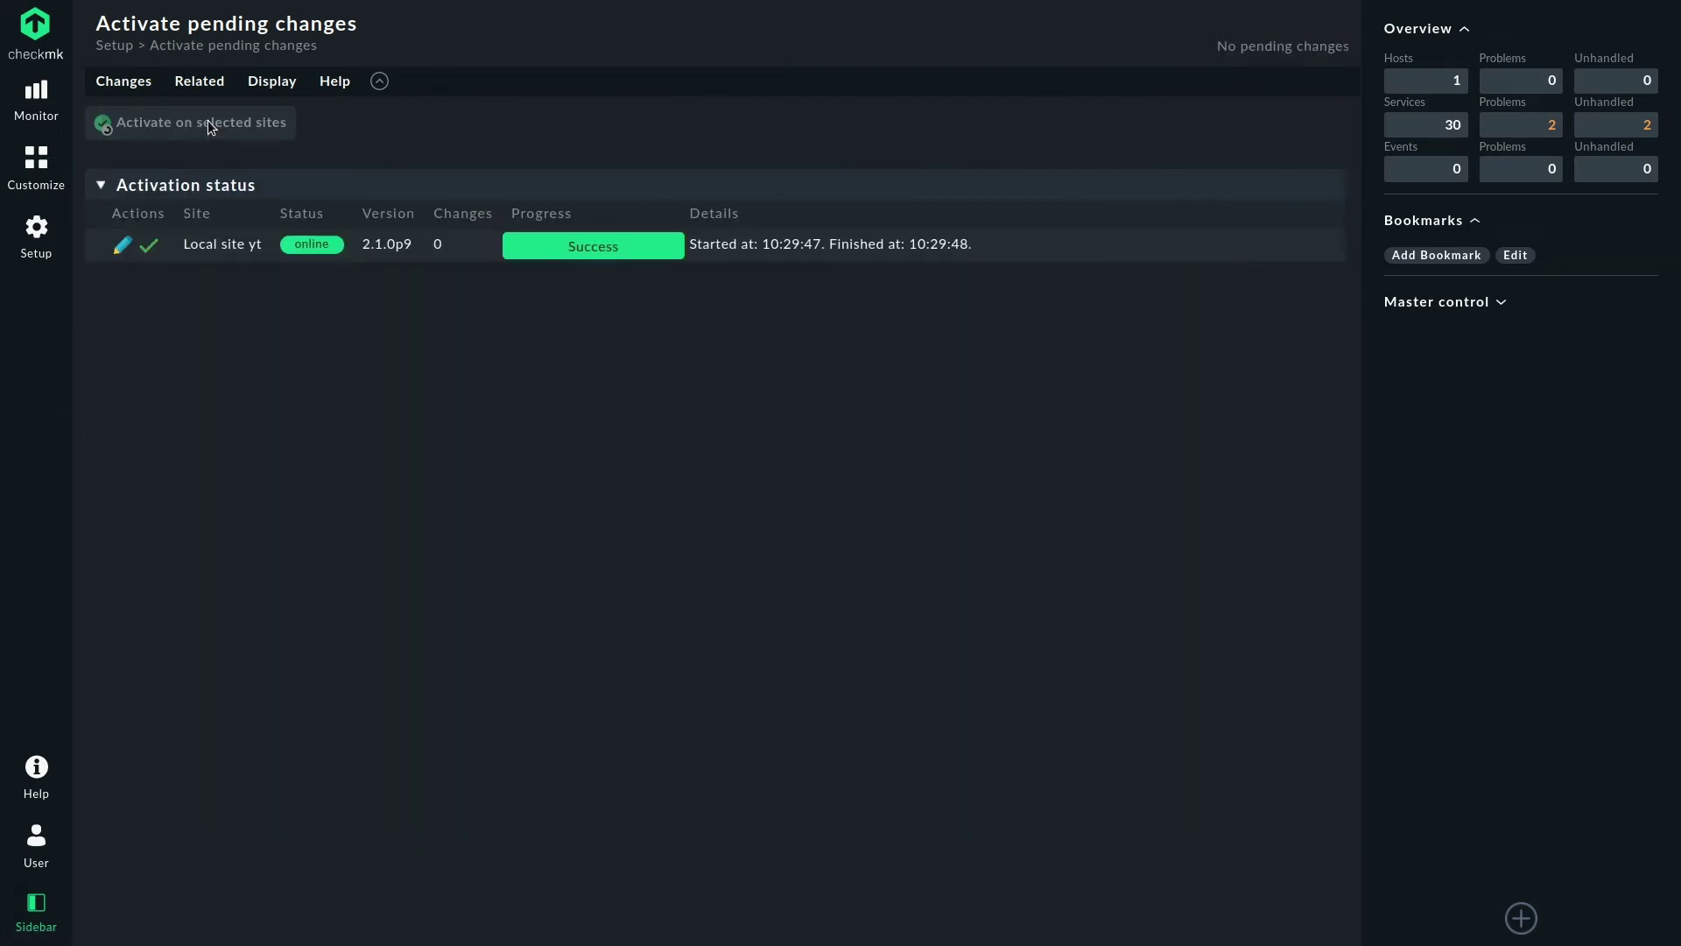
# - Search 's:apt', reload the APT Updates service to see WARN, and view its effective parameters
pyautogui.click(42, 91)
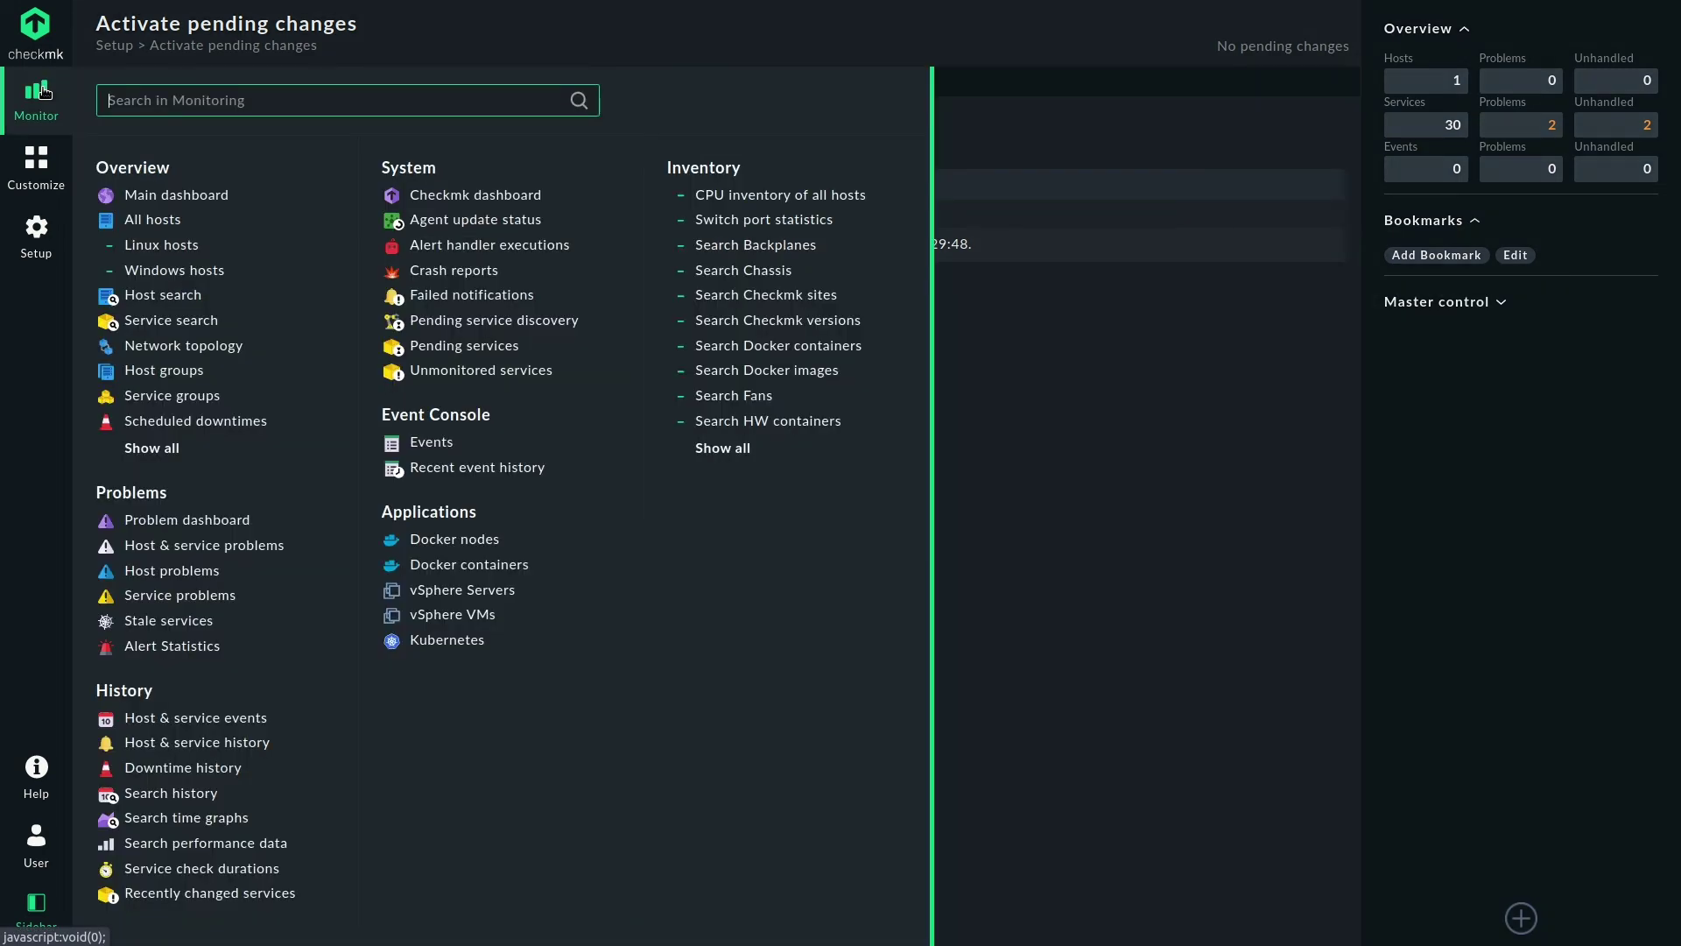
pyautogui.write('s:apt')
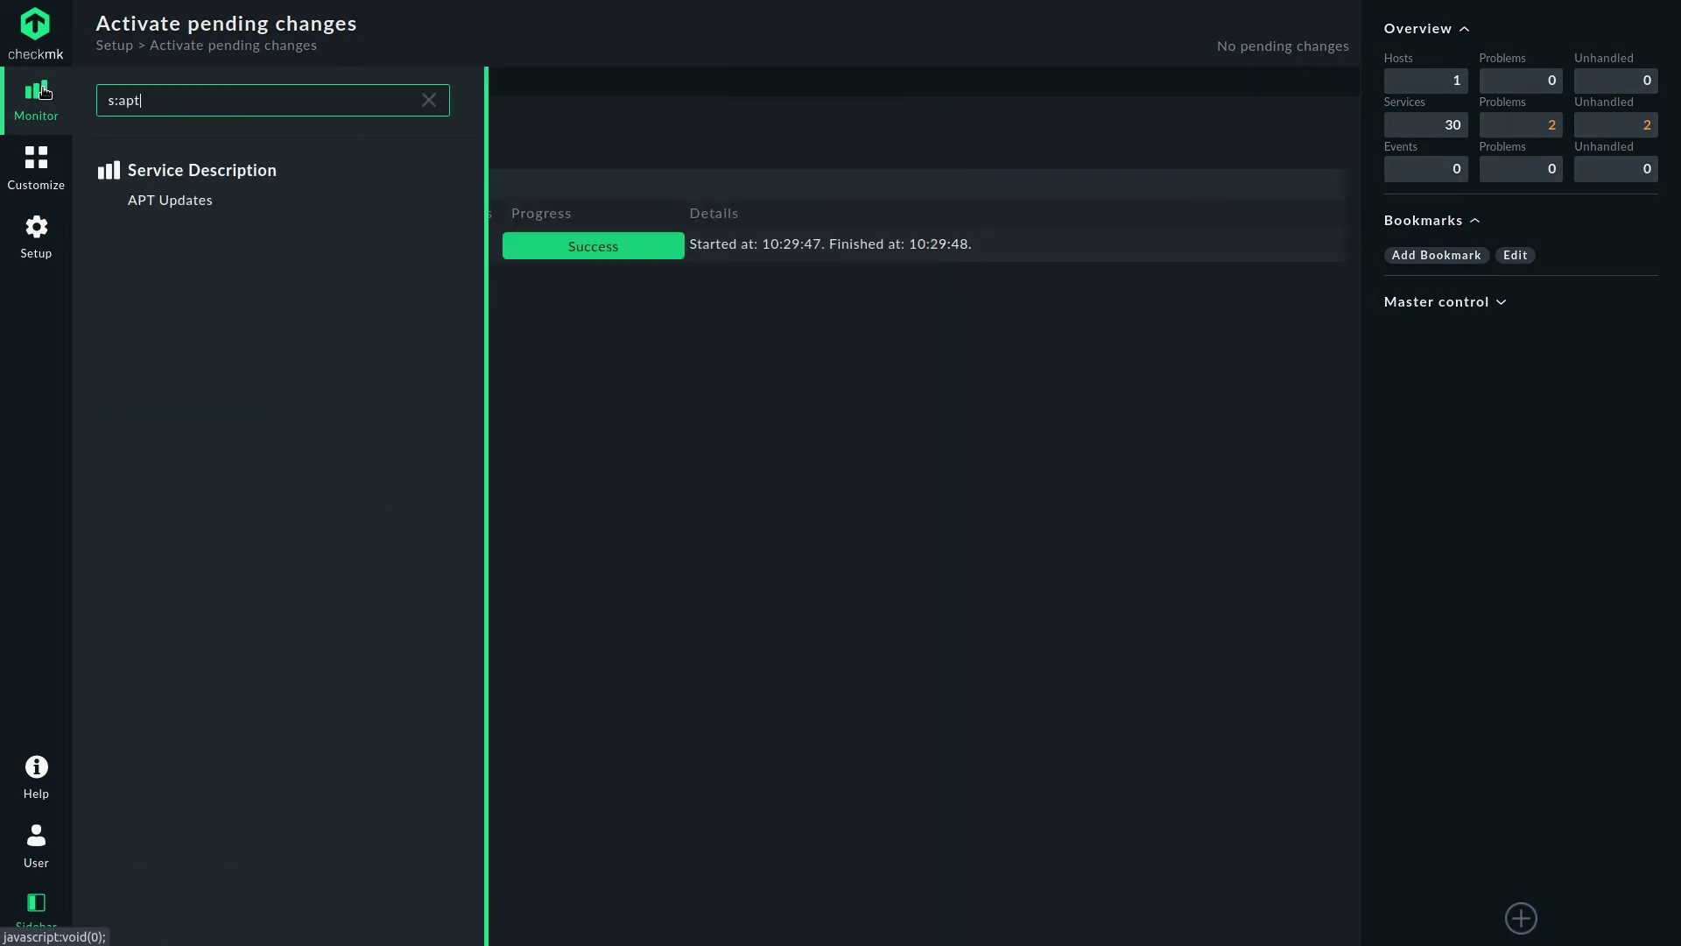
pyautogui.click(198, 202)
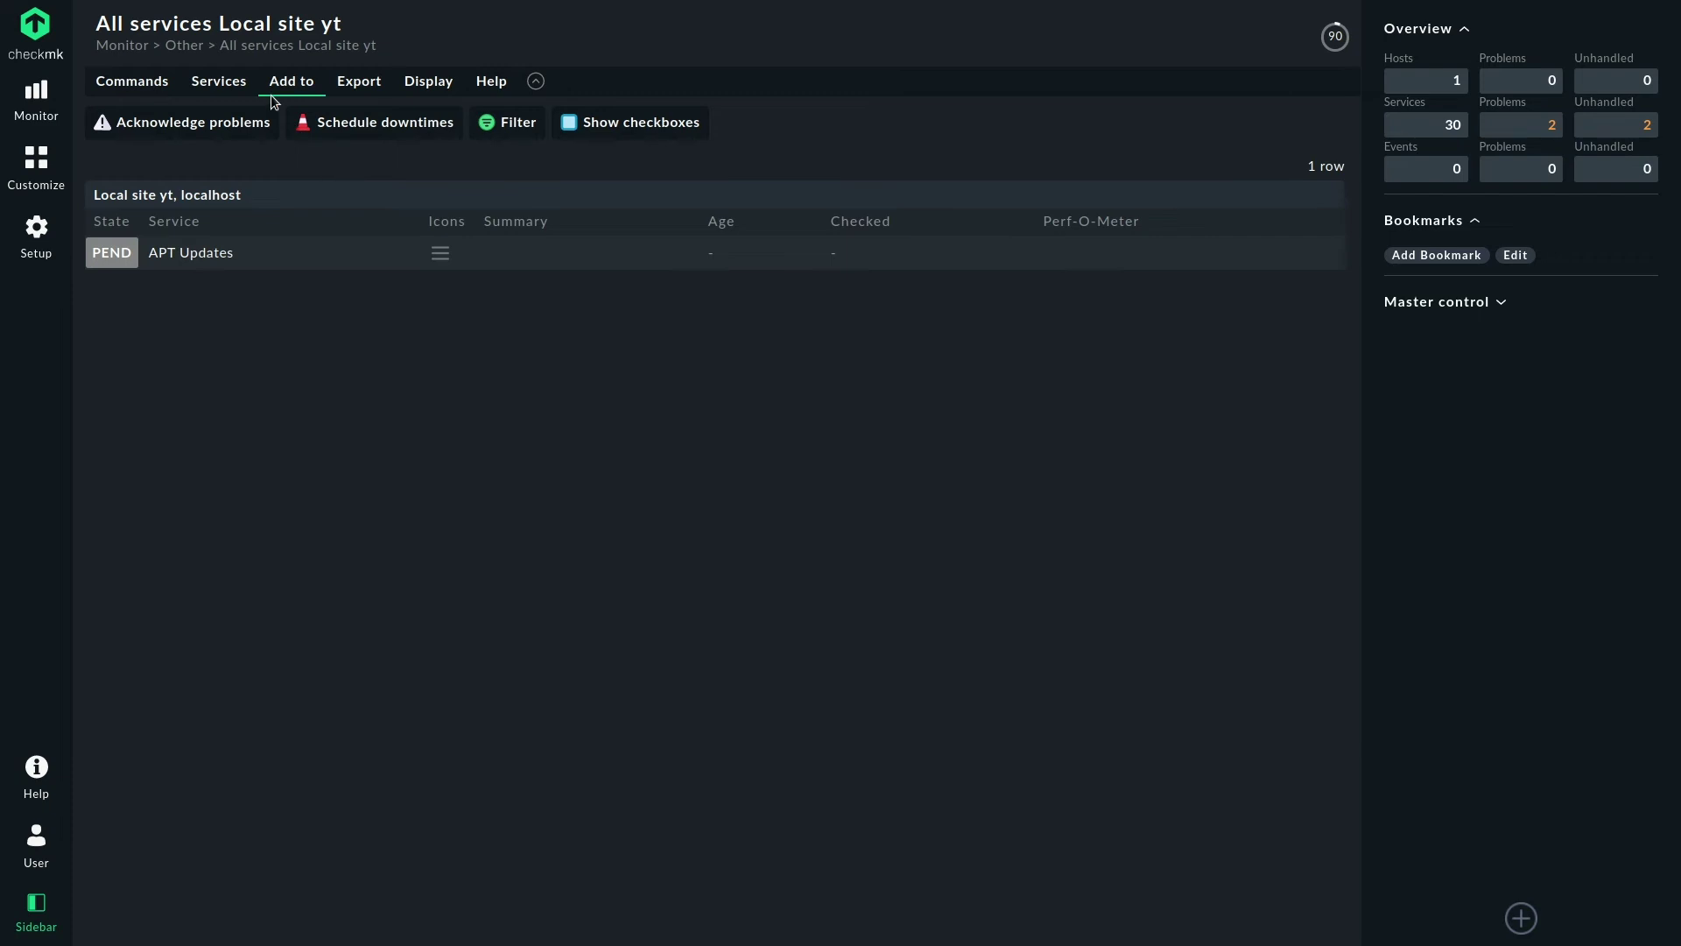
pyautogui.click(235, 40)
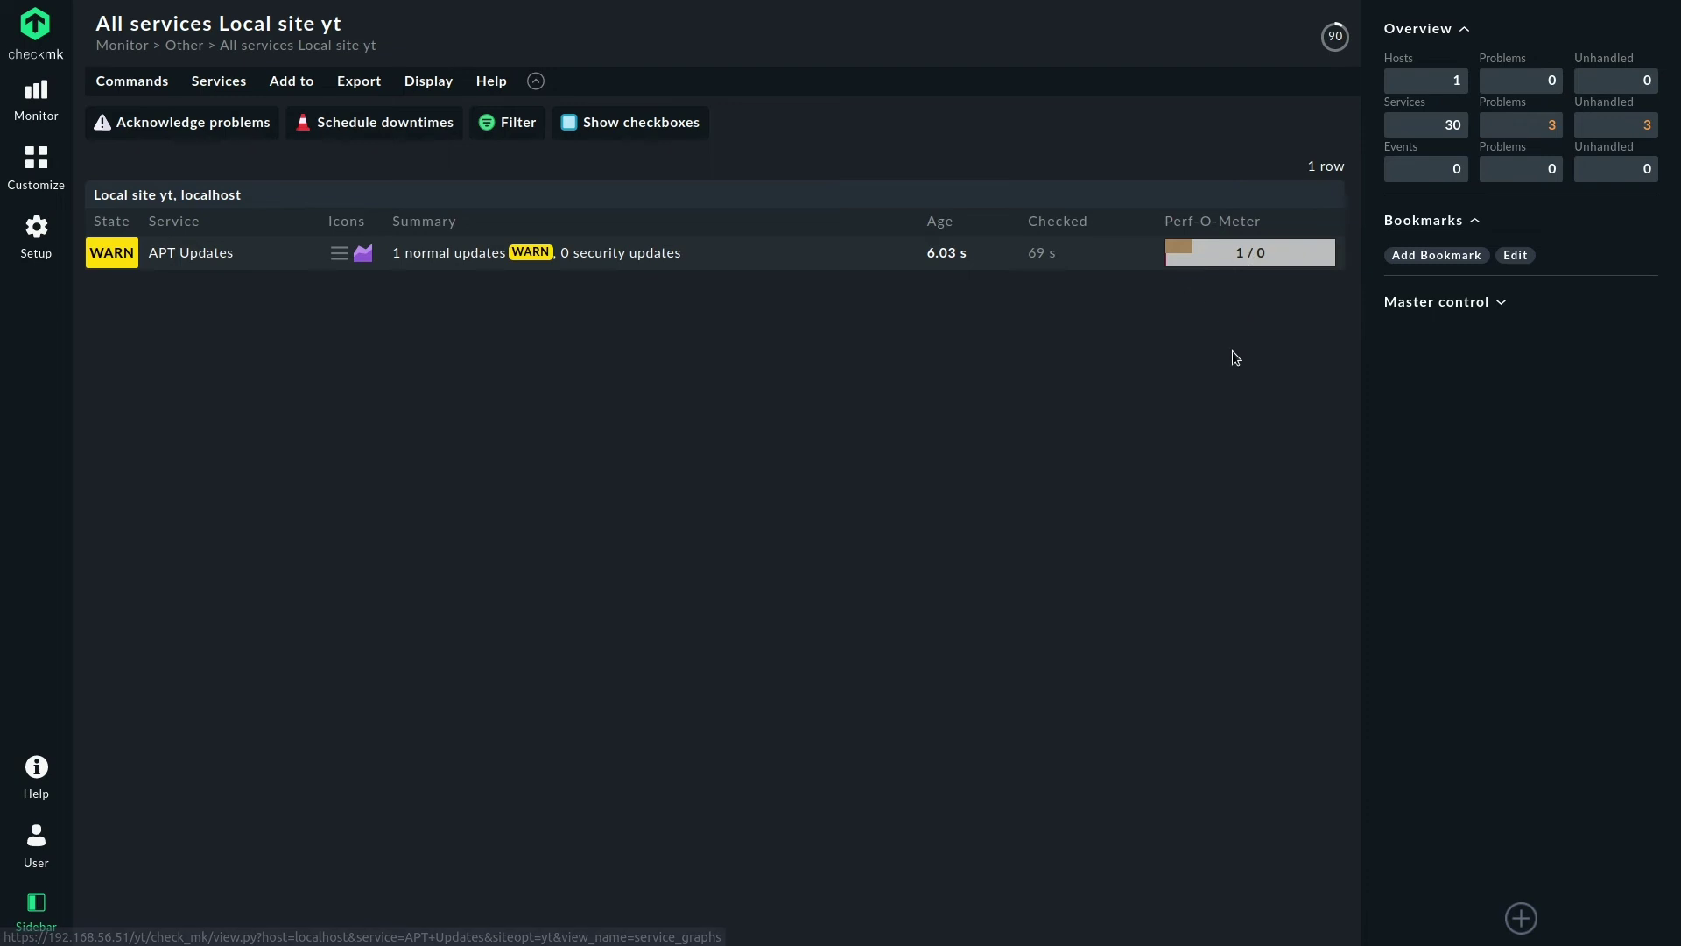
pyautogui.click(339, 253)
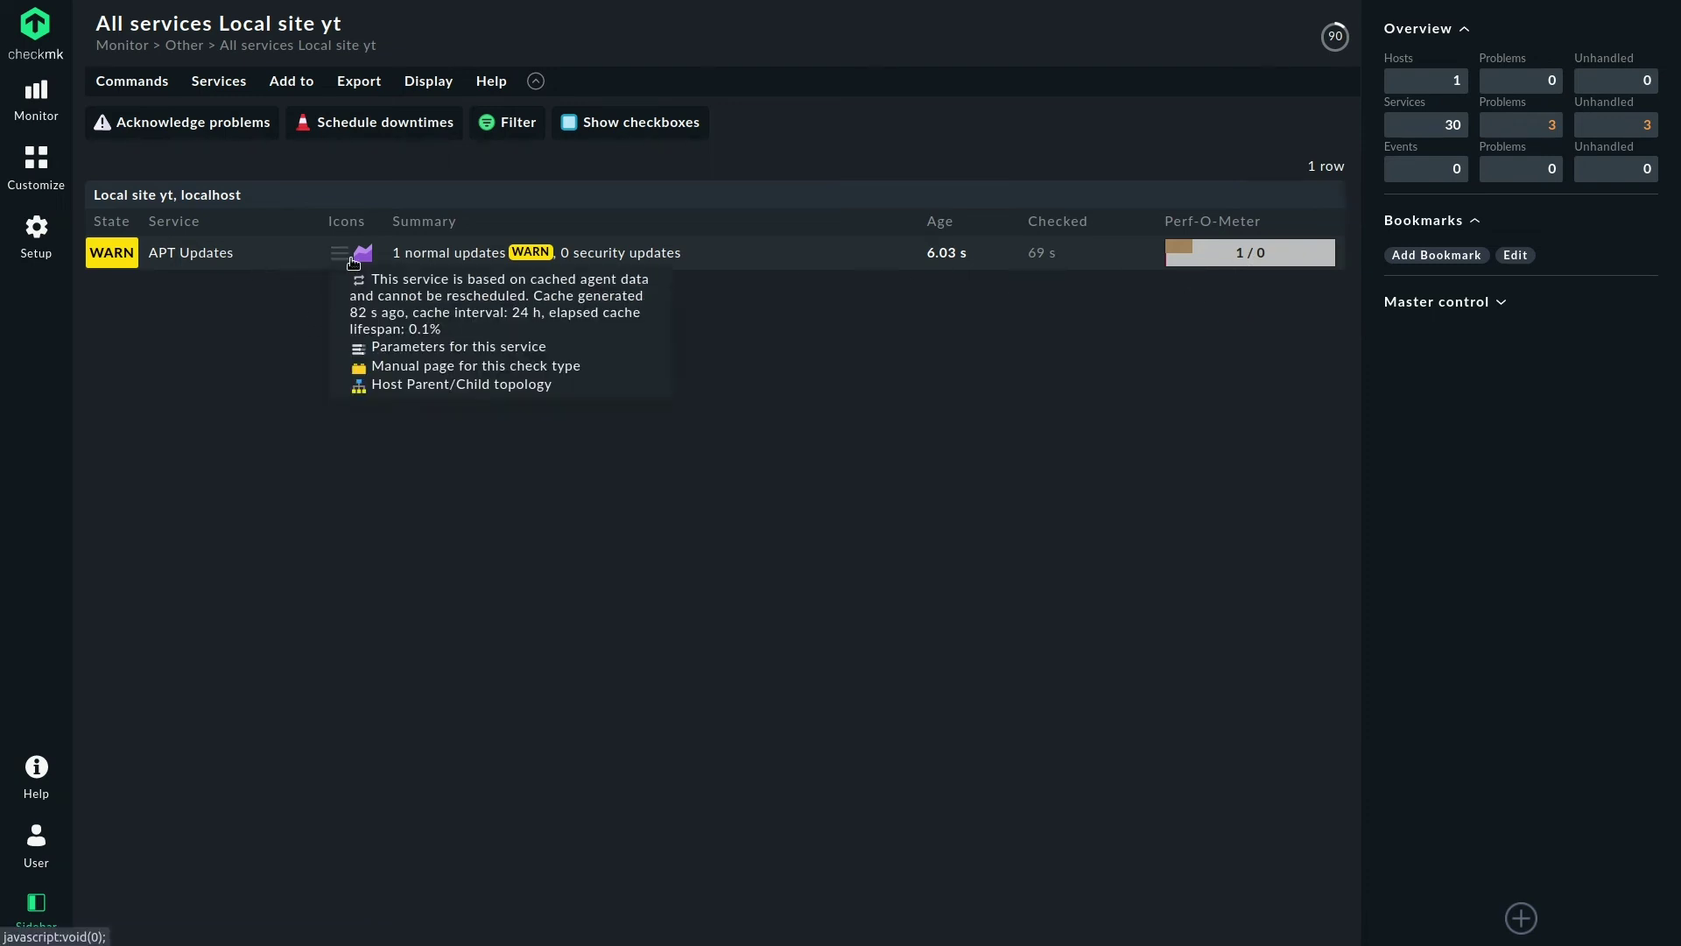
pyautogui.click(480, 348)
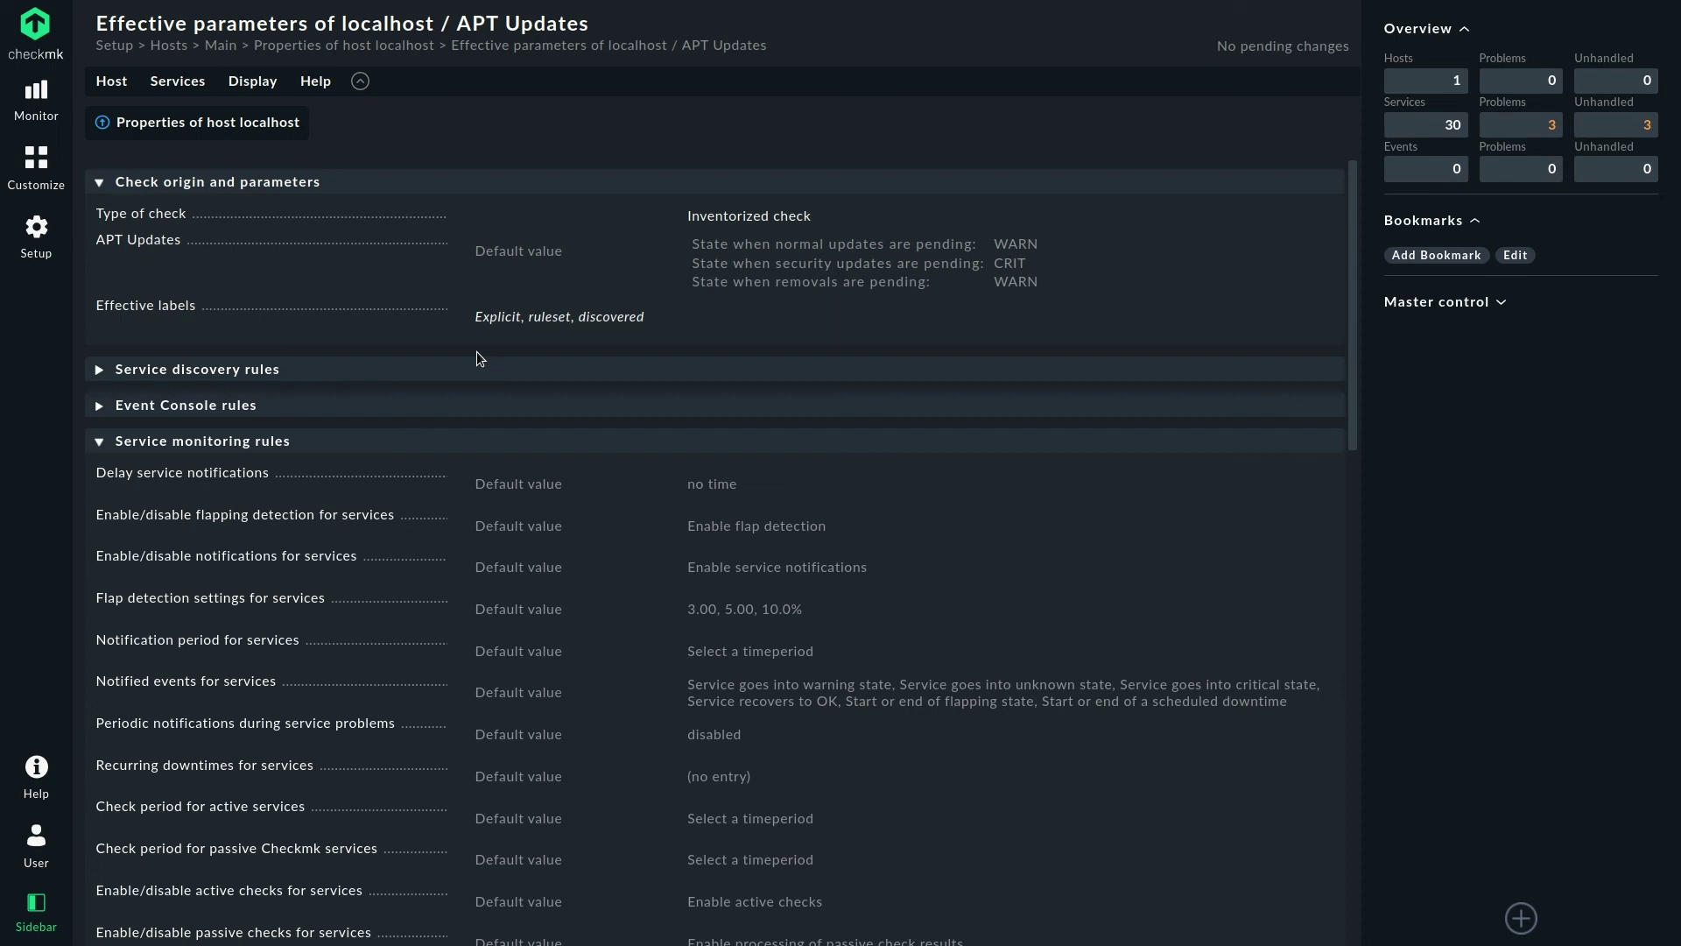
# - Add a new APT Updates rule for localhost reporting pending normal updates as OK
pyautogui.click(129, 241)
pyautogui.click(145, 126)
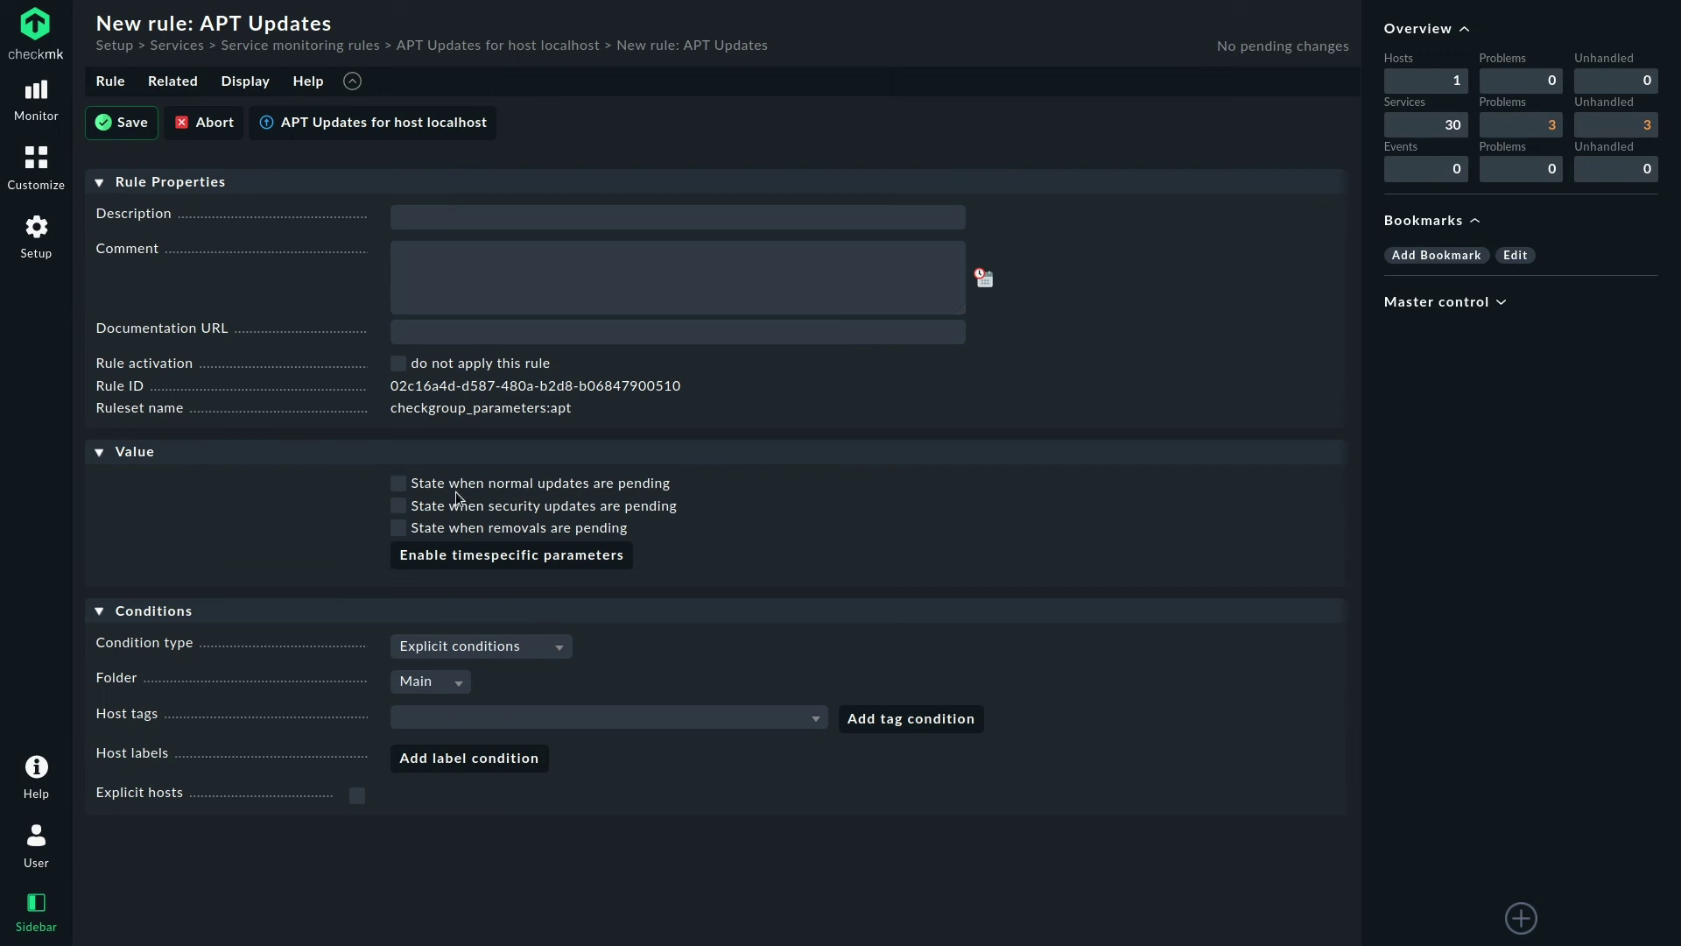
pyautogui.click(523, 486)
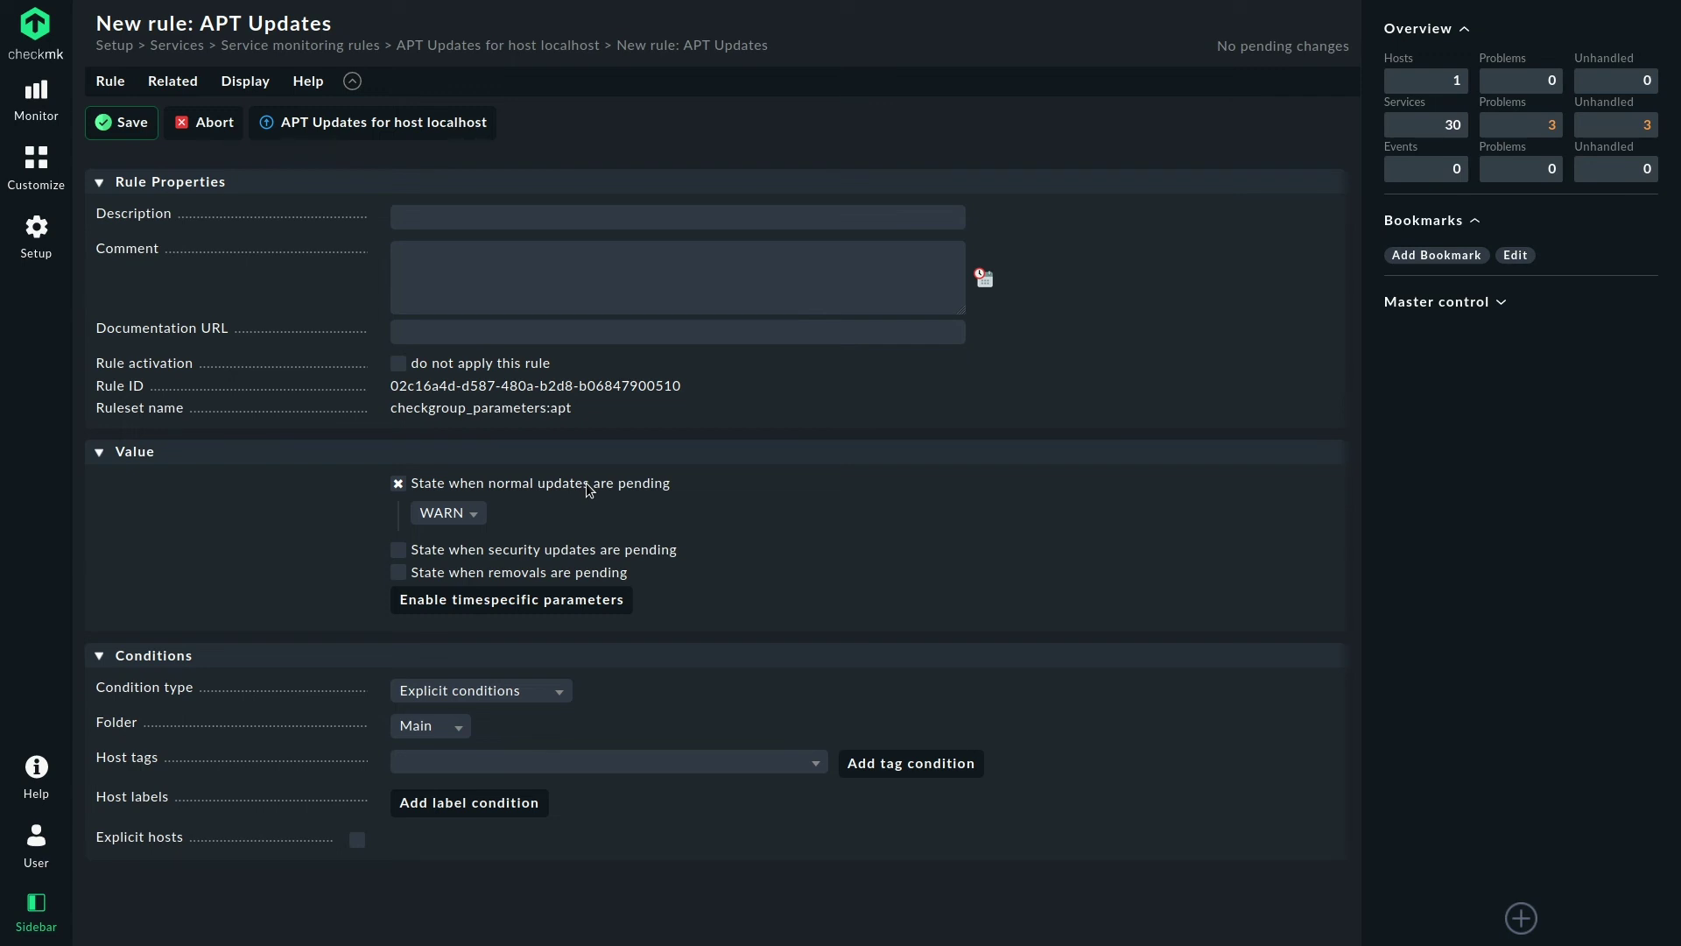
pyautogui.click(438, 513)
pyautogui.click(449, 542)
# - Leave the states for pending security updates and removals unset
pyautogui.click(399, 551)
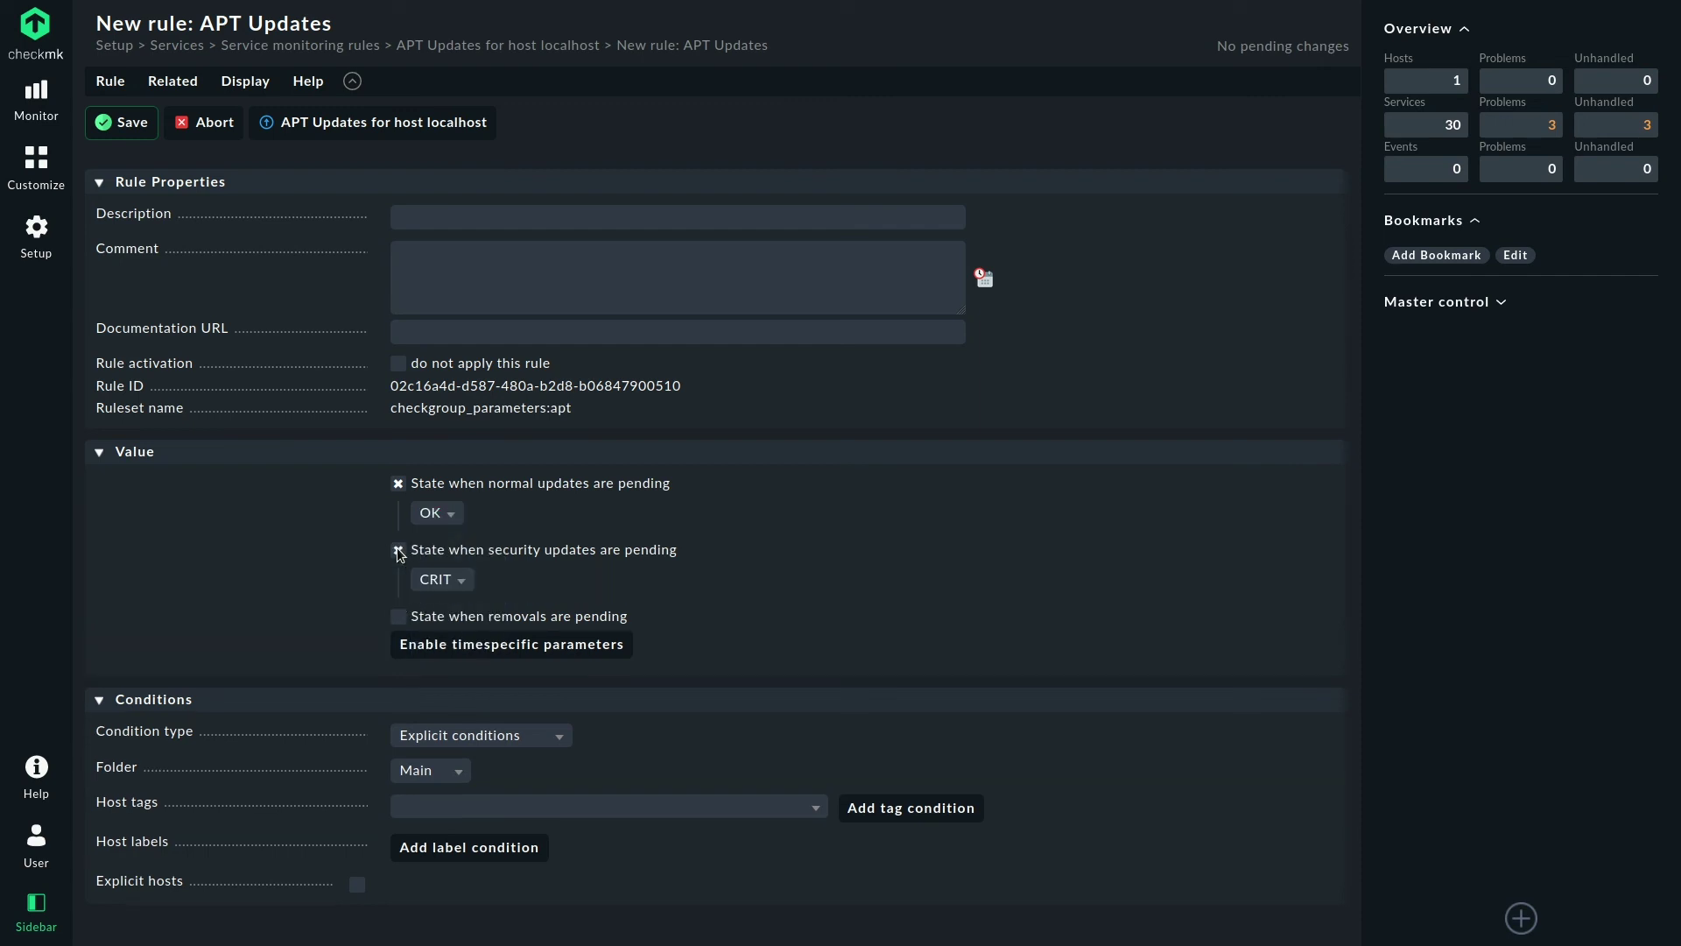
pyautogui.click(457, 581)
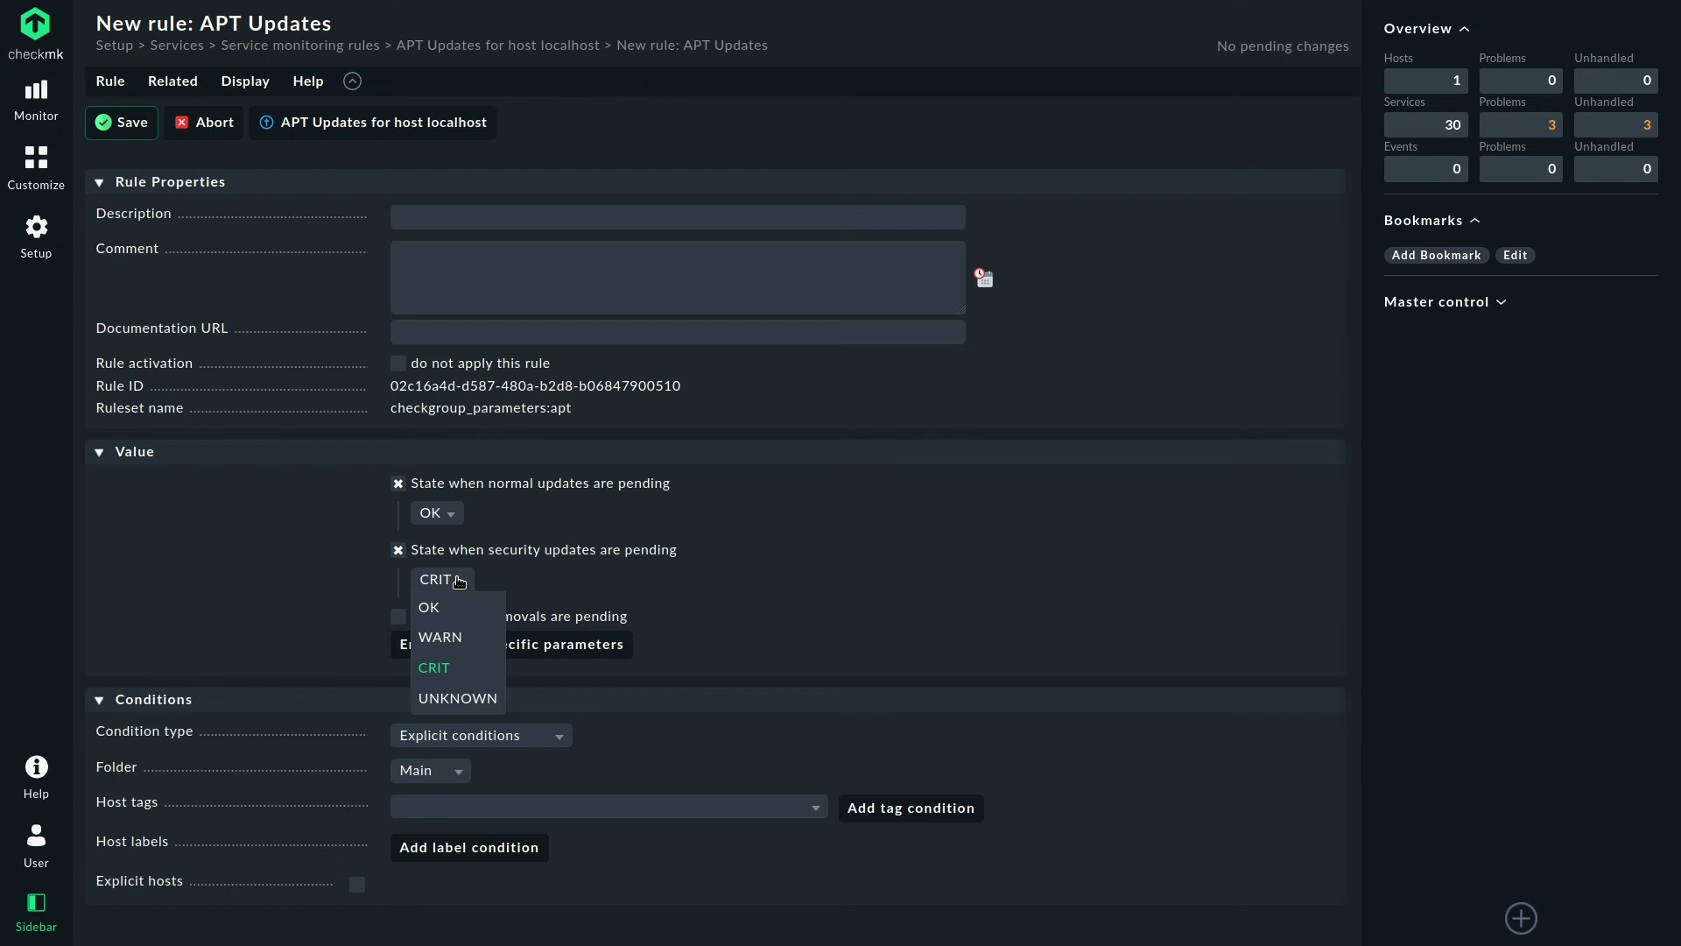
pyautogui.click(398, 555)
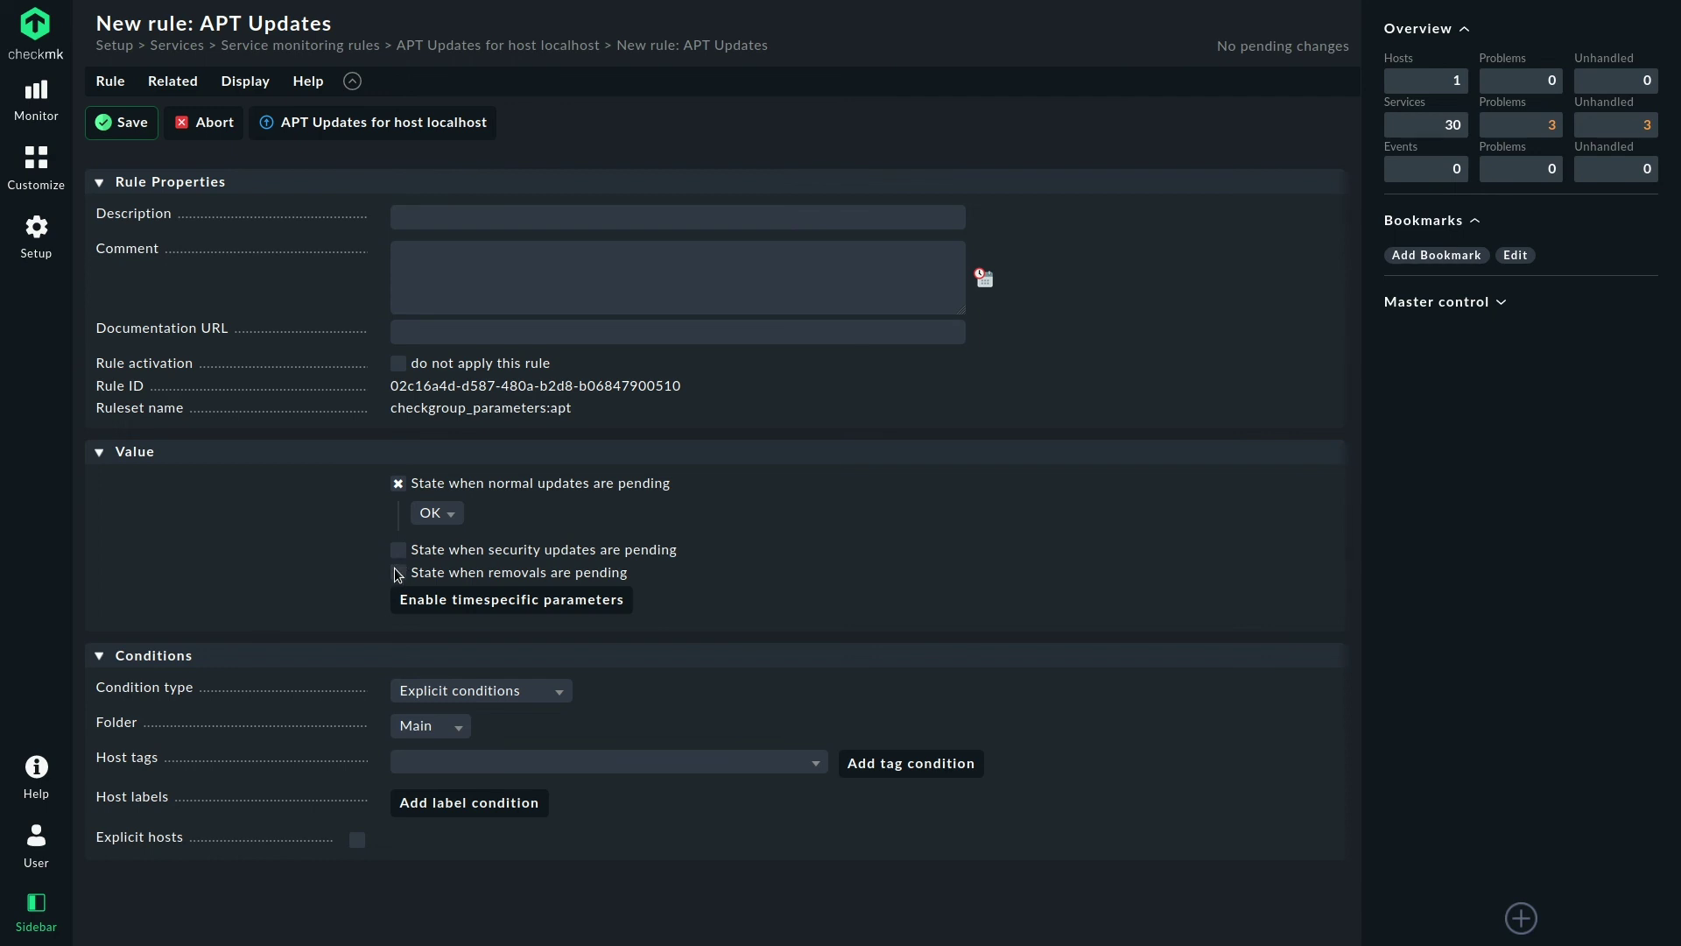
pyautogui.click(399, 573)
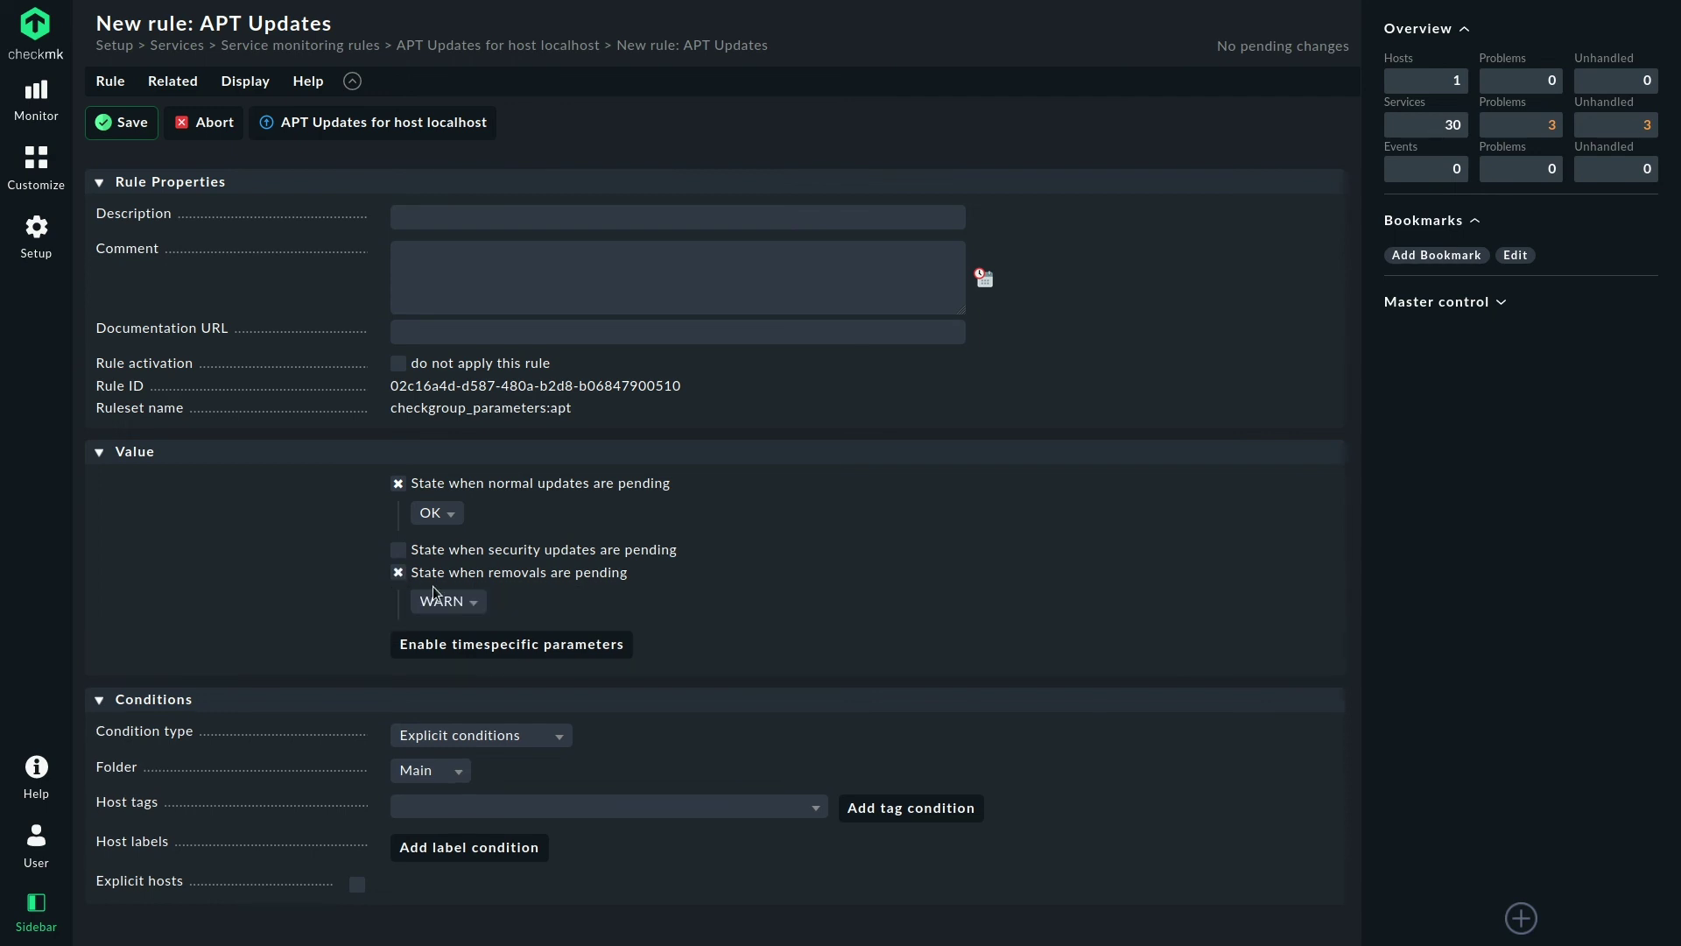
pyautogui.click(479, 577)
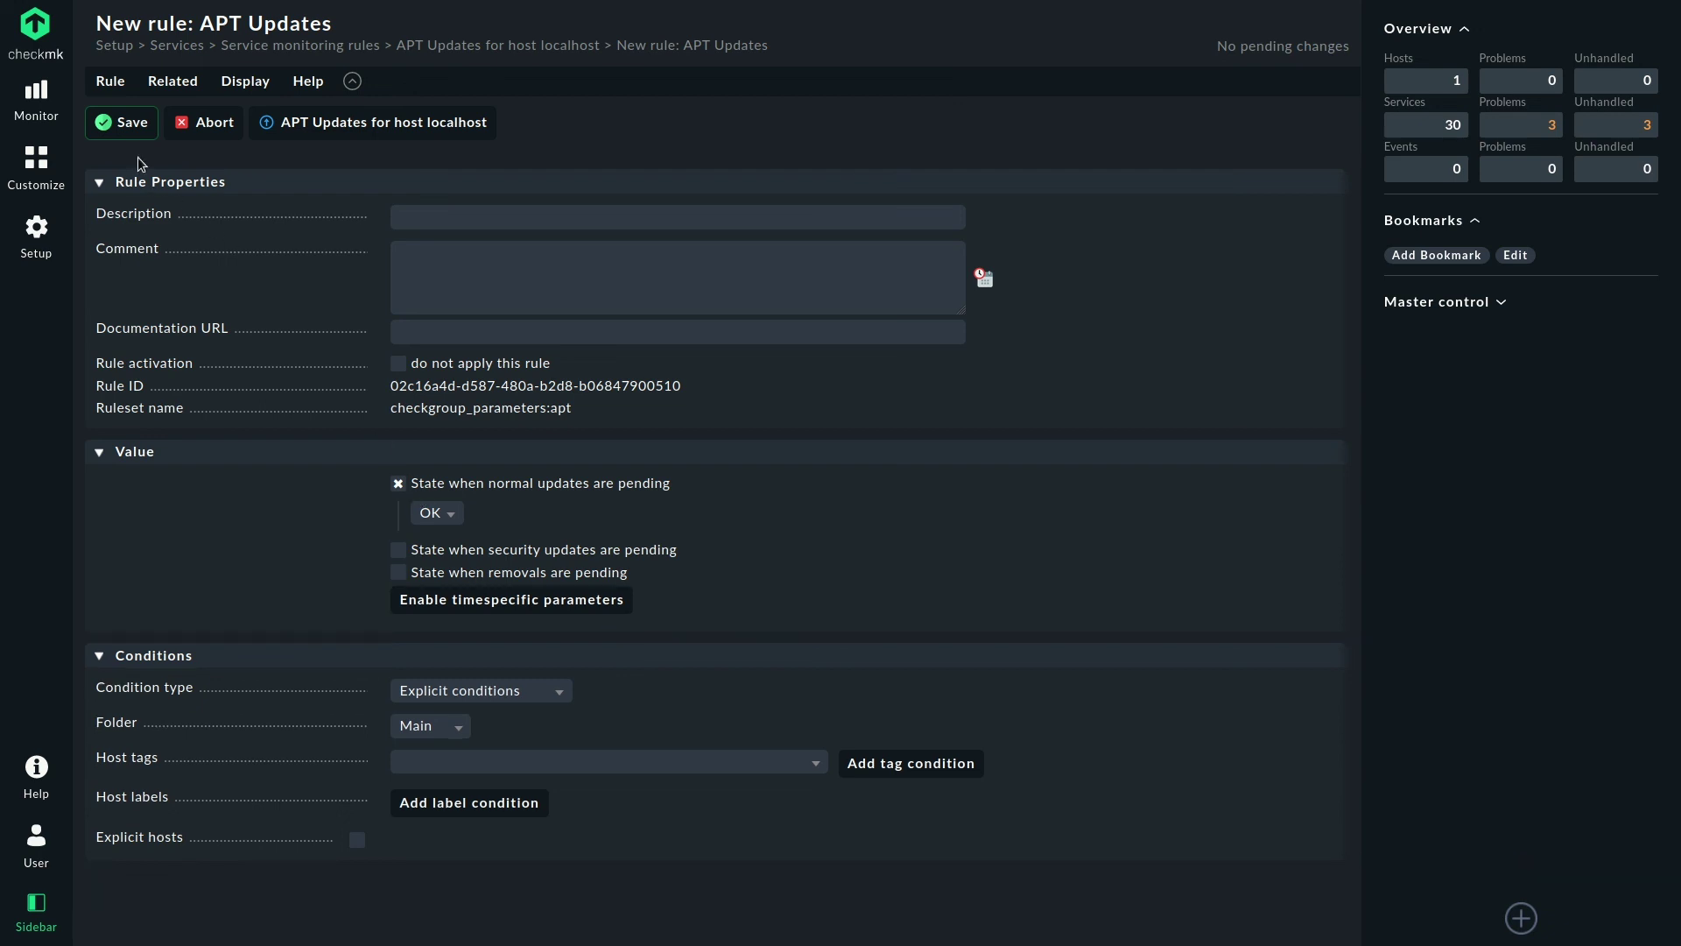